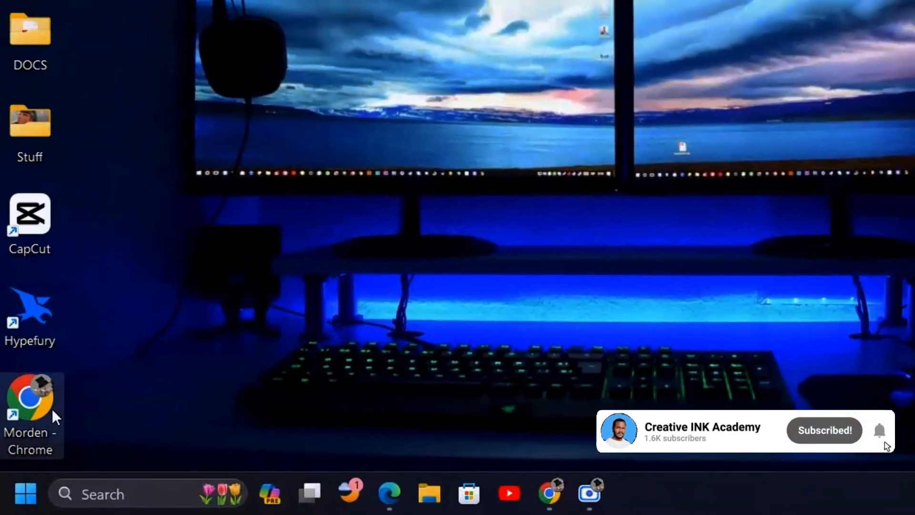
Launch Google Chrome from its desktop shortcut
{"action": "mouse_move", "coordinate": [397, 506]}
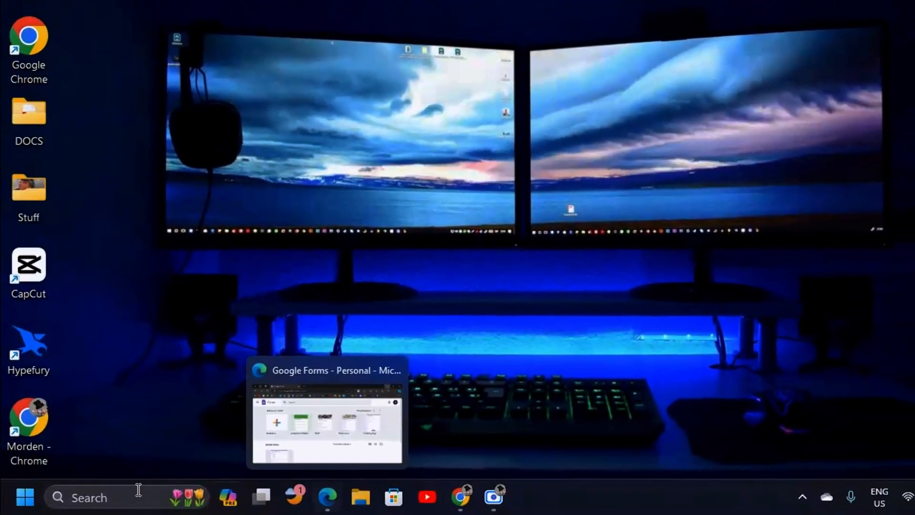
{"action": "double_click", "coordinate": [27, 435]}
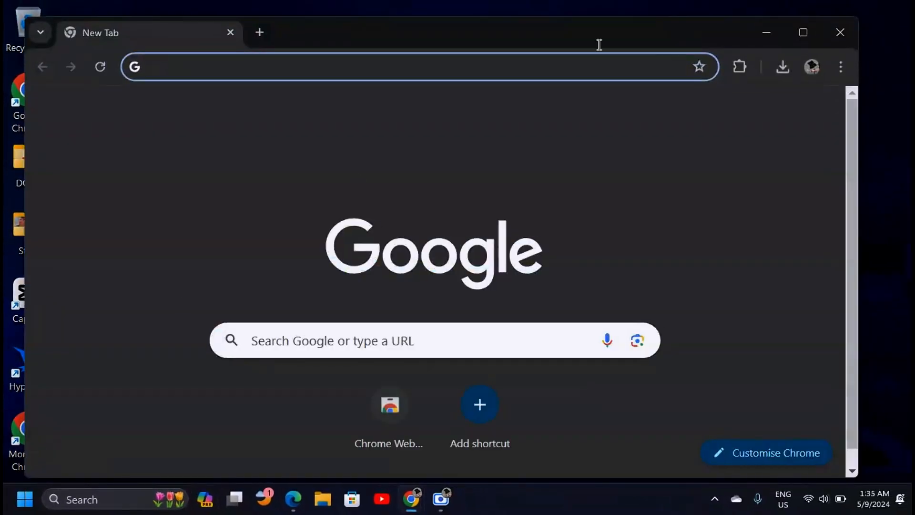
Maximize Chrome and add a second Google account, entering its e-mail and password
{"action": "left_click", "coordinate": [803, 33]}
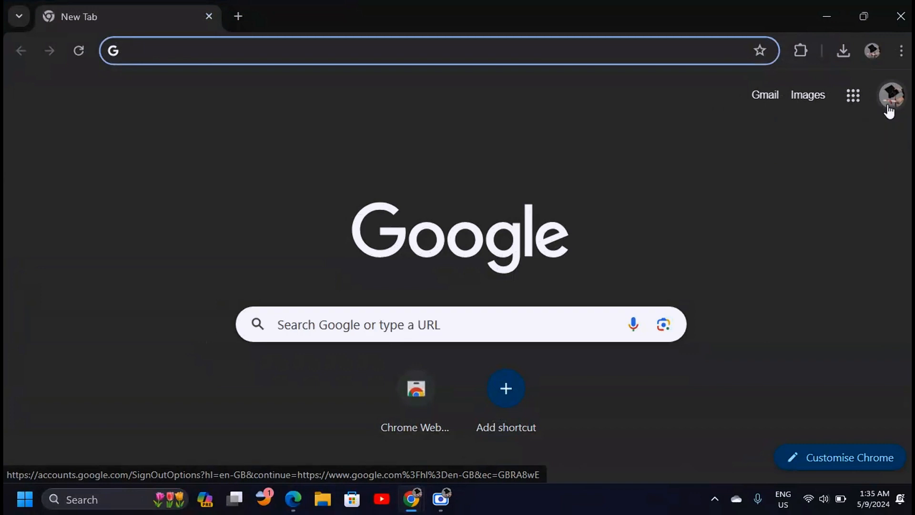
{"action": "left_click", "coordinate": [890, 111]}
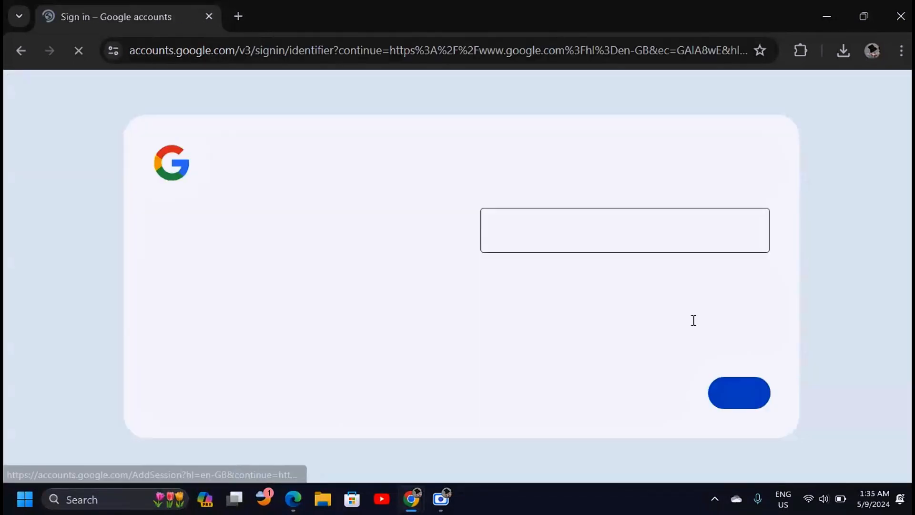
{"action": "left_click", "coordinate": [580, 235]}
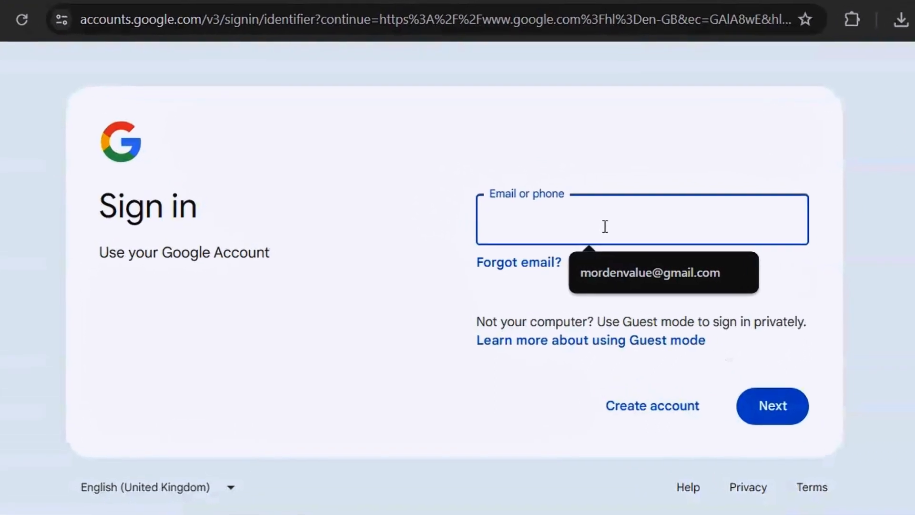
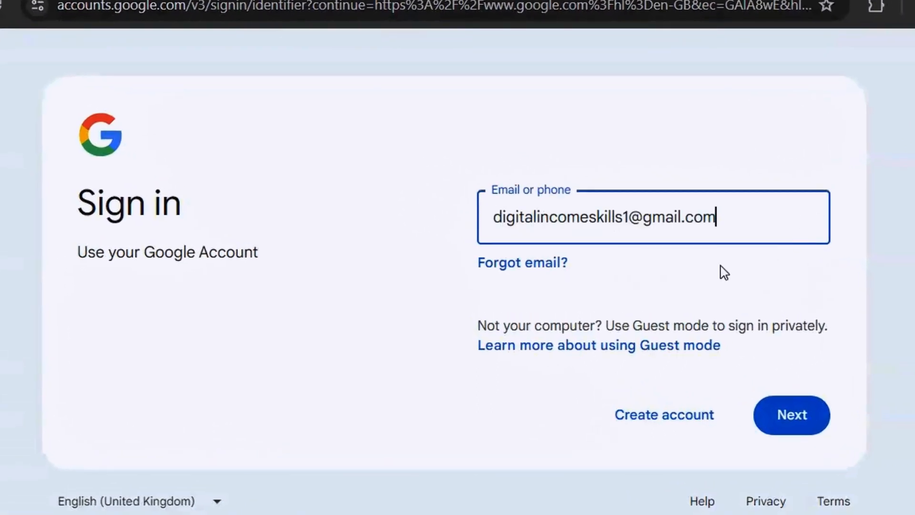
{"action": "left_click", "coordinate": [791, 425]}
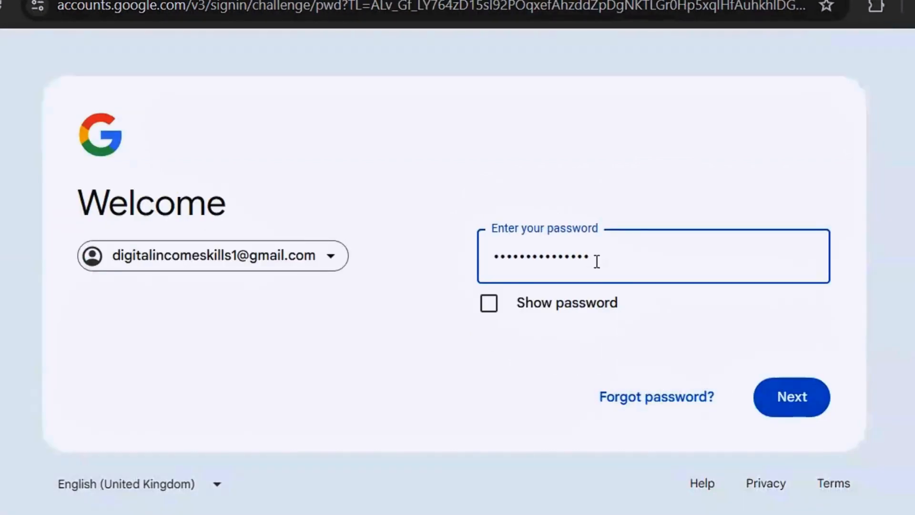
{"action": "left_click", "coordinate": [818, 415]}
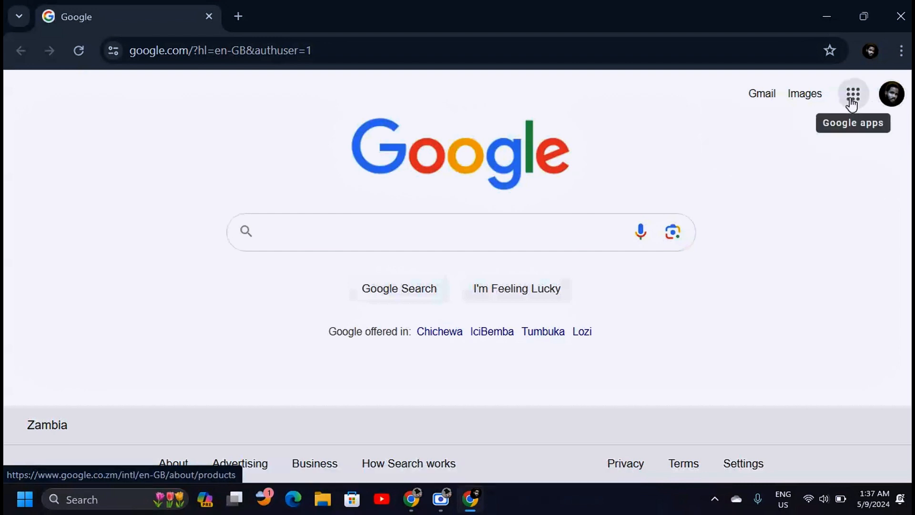
Open Google Forms from the Google apps panel, scrolling down to find it
{"action": "left_click", "coordinate": [852, 100]}
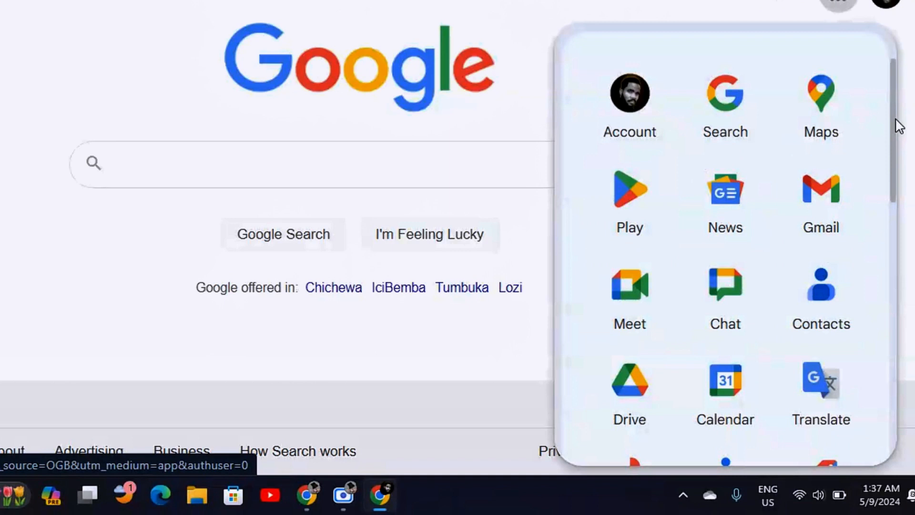
{"action": "left_click_drag", "start_coordinate": [896, 118], "coordinate": [873, 347]}
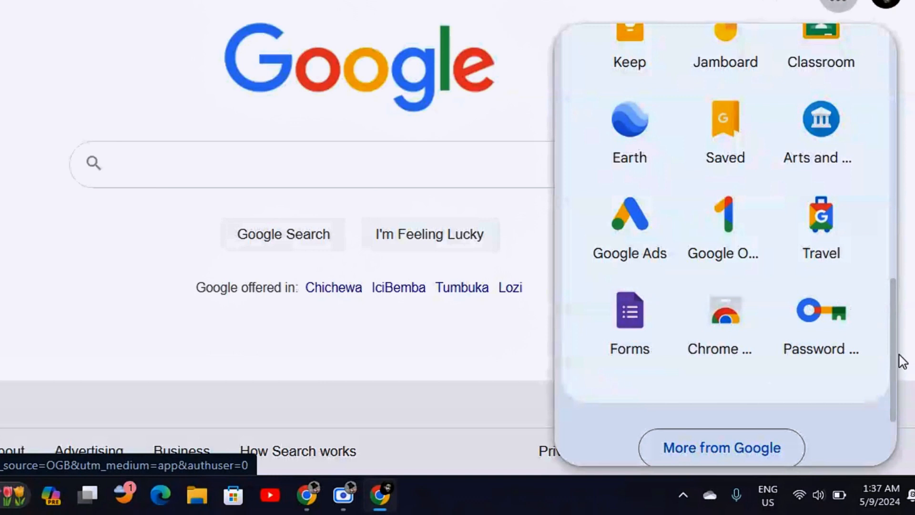
{"action": "left_click_drag", "start_coordinate": [895, 360], "coordinate": [891, 416]}
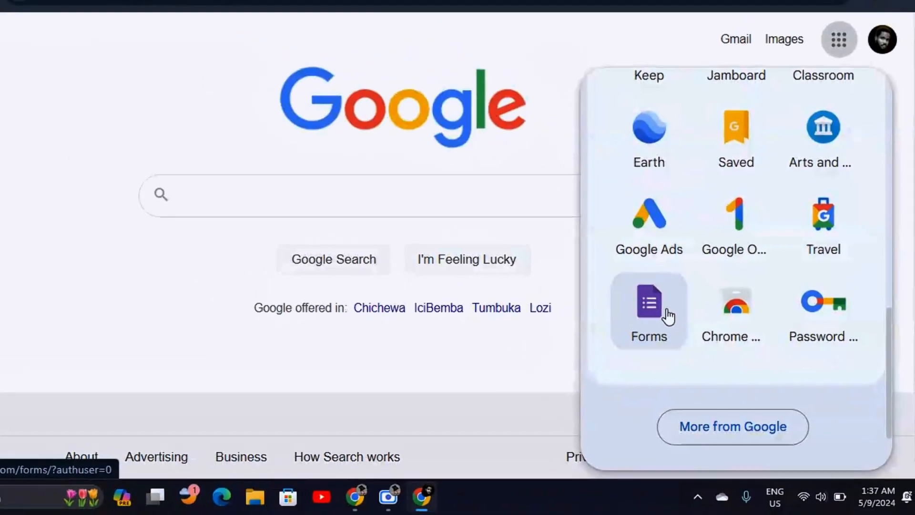
{"action": "left_click", "coordinate": [678, 327]}
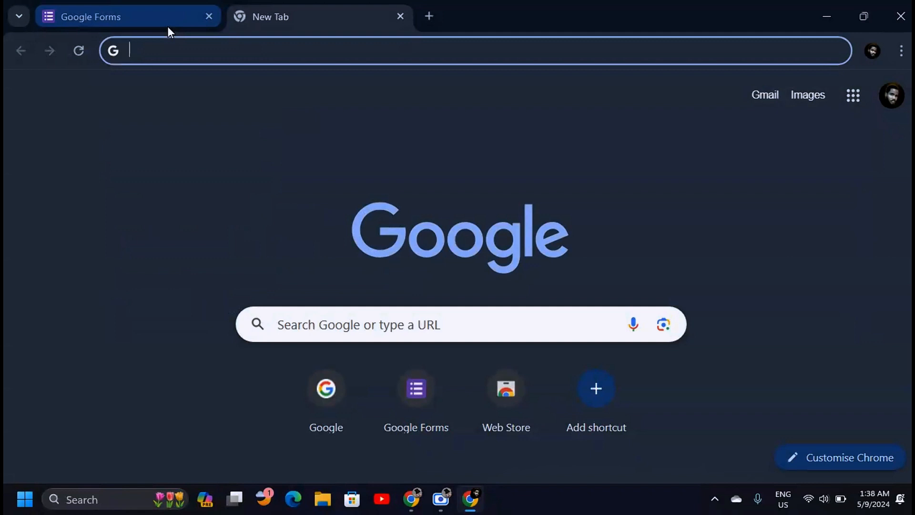
Go to forms.google.com from the address bar and close the duplicate Forms tab
{"action": "type", "text": "forms.google.com"}
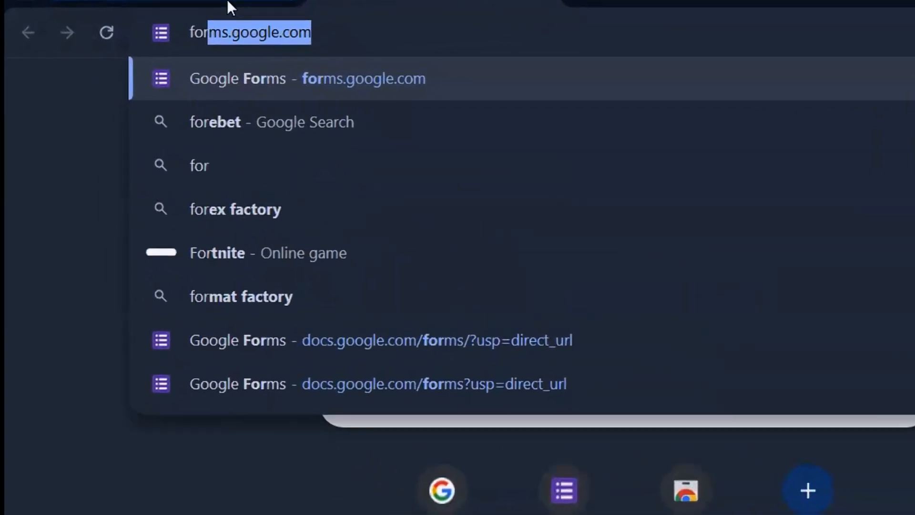
{"action": "key", "text": "Right"}
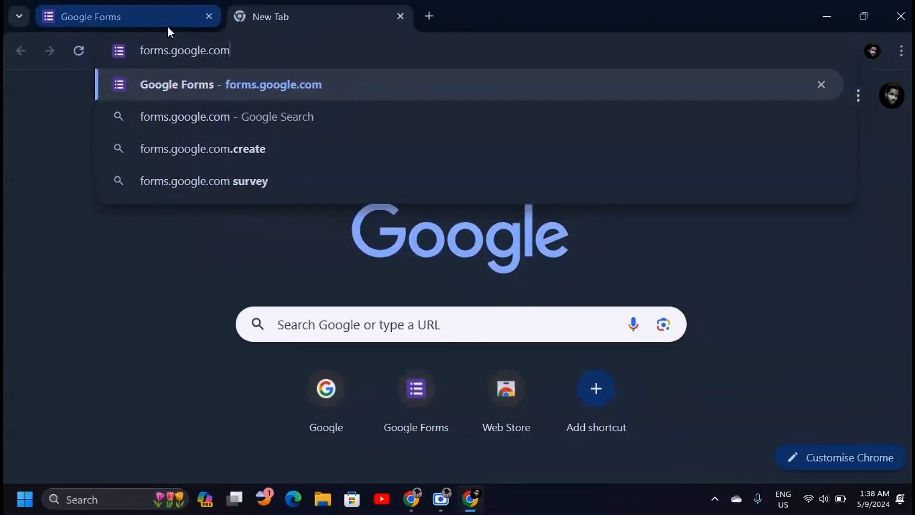
{"action": "key", "text": "Return"}
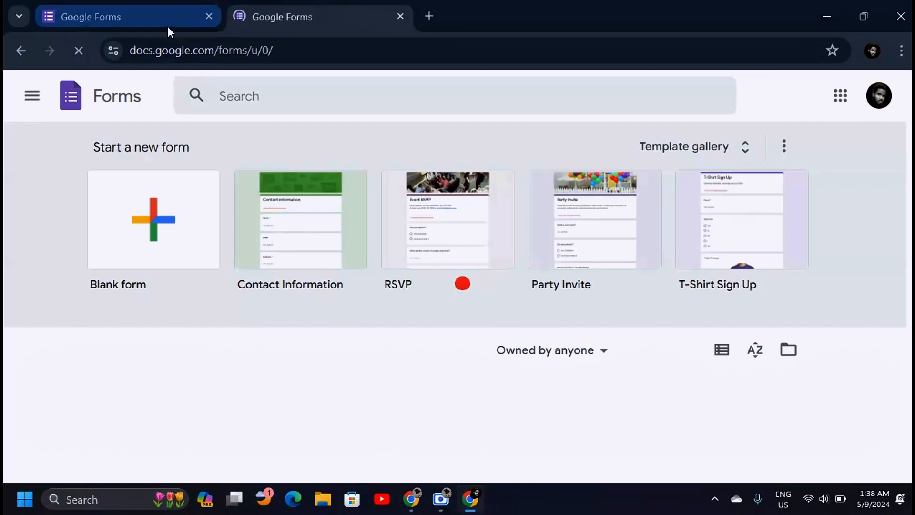
{"action": "left_click", "coordinate": [401, 17]}
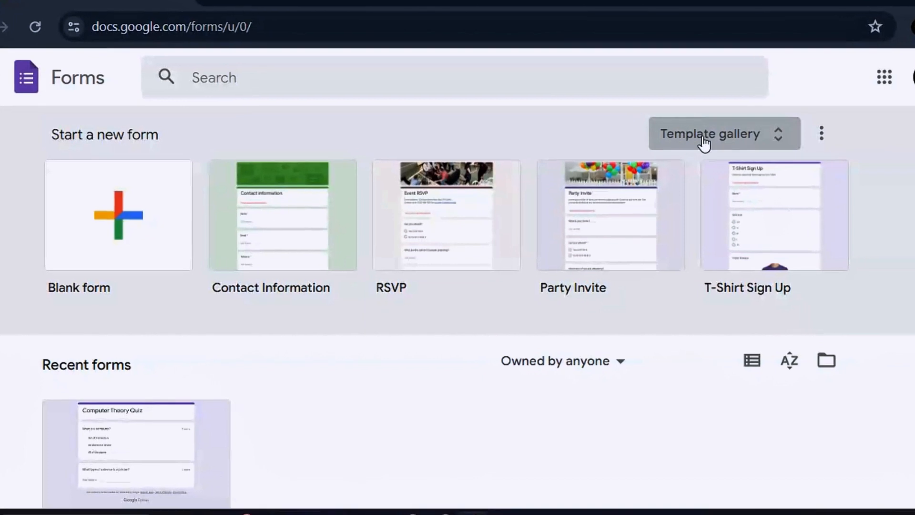
Browse the full template gallery, scrolling through the available form templates
{"action": "left_click", "coordinate": [780, 135]}
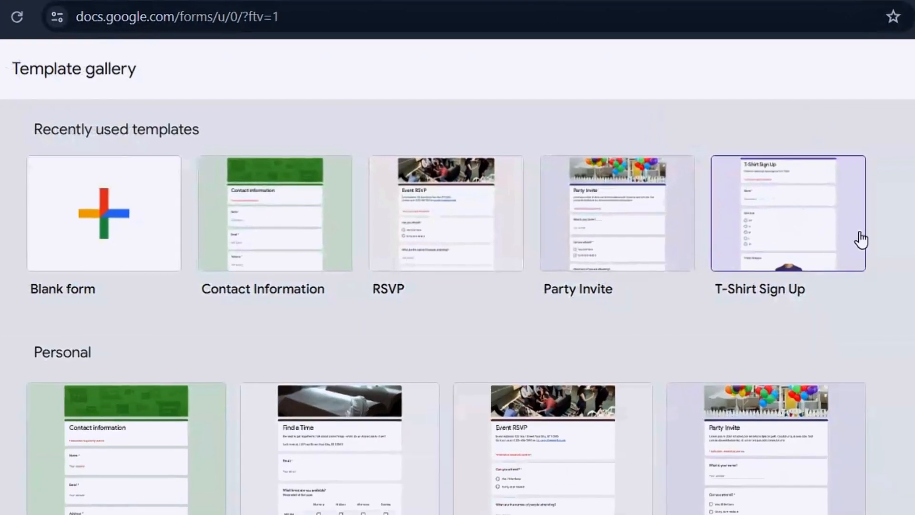
{"action": "scroll", "coordinate": [457, 286], "scroll_direction": "down", "scroll_amount": 10}
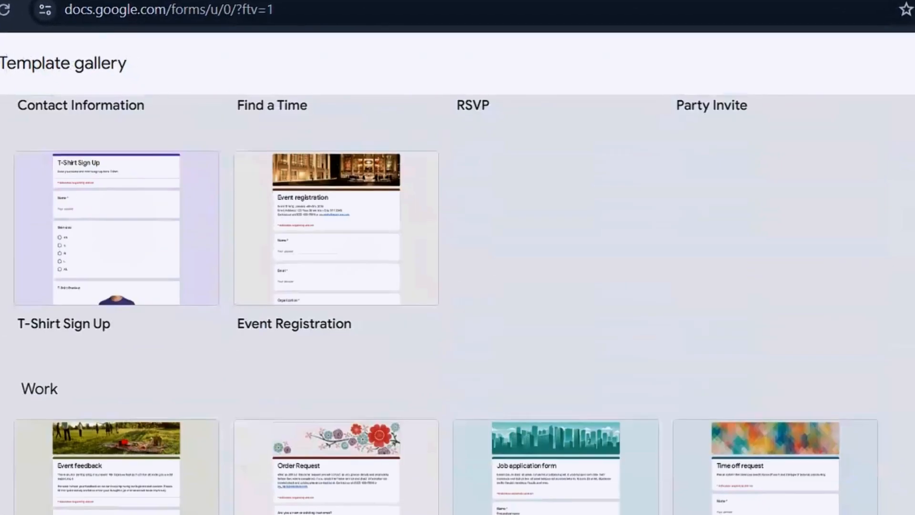
{"action": "scroll", "coordinate": [458, 286], "scroll_direction": "down", "scroll_amount": 5}
{"action": "scroll", "coordinate": [458, 286], "scroll_direction": "up", "scroll_amount": 15}
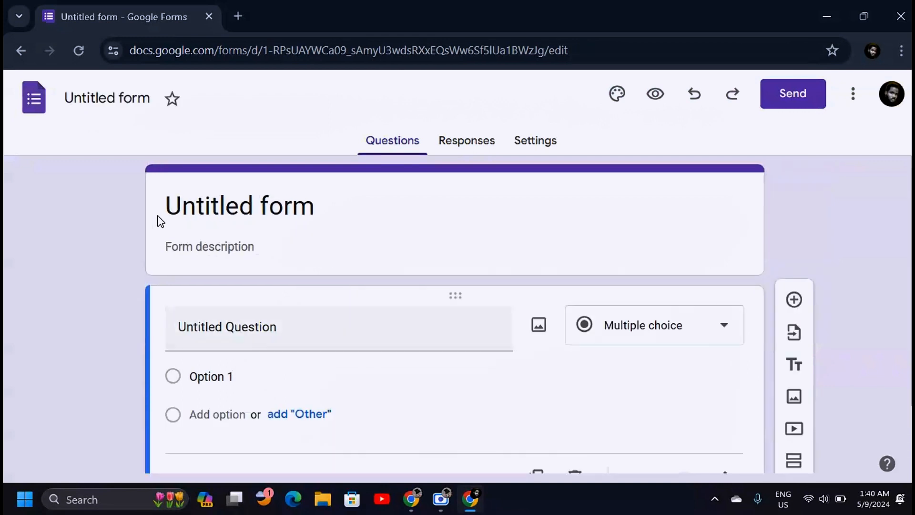
Retitle the form and rename its file to 'Creative Ink Academy'
{"action": "left_click", "coordinate": [237, 196]}
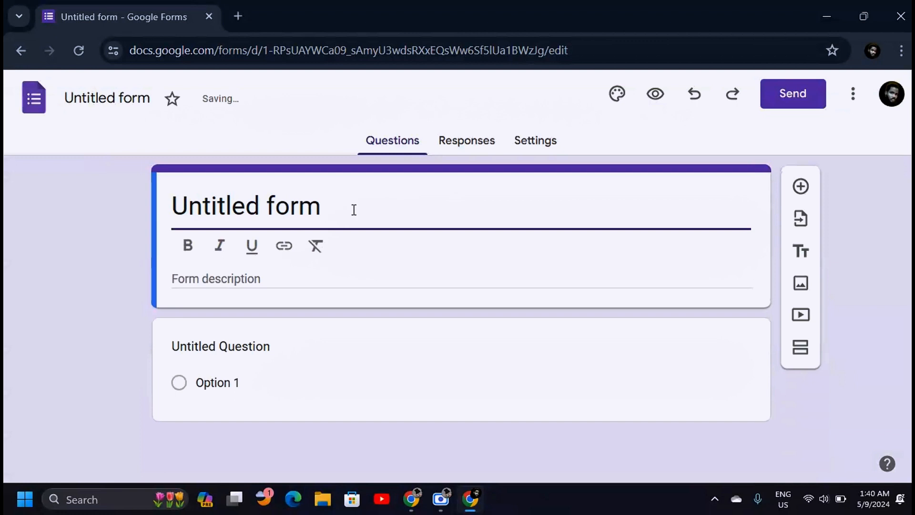
{"action": "left_click", "coordinate": [69, 339]}
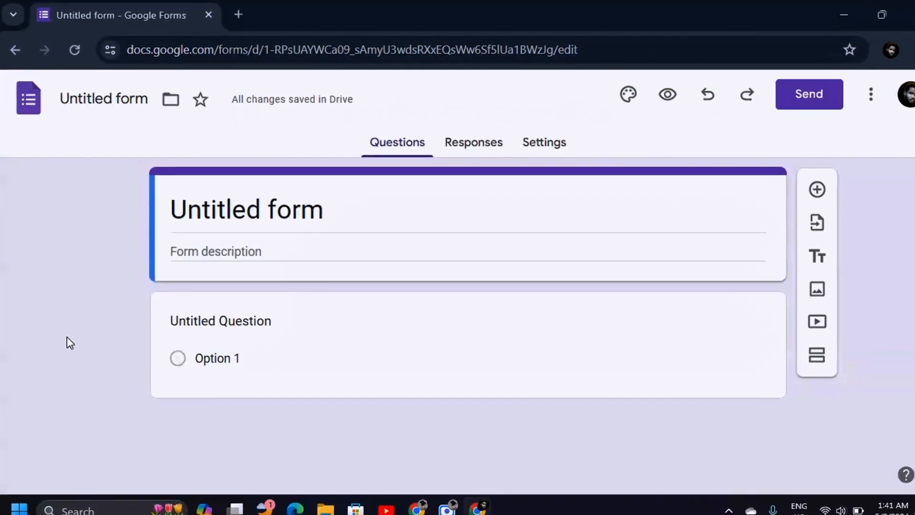
{"action": "left_click", "coordinate": [349, 213]}
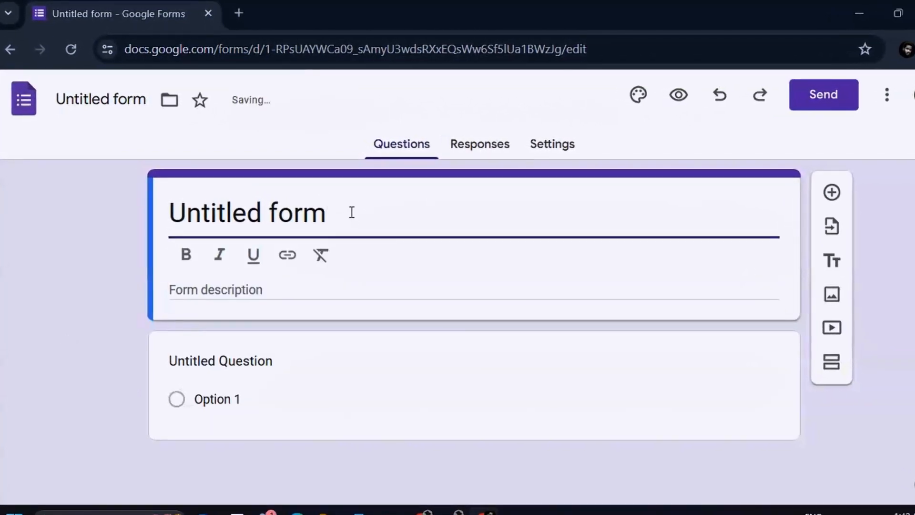
{"action": "key", "text": "BackSpace"}
{"action": "key", "text": "BackSpace"}
{"action": "key", "text": "BackSpace"}
{"action": "key", "text": "BackSpace"}
{"action": "key", "text": "BackSpace"}
{"action": "key", "text": "BackSpace"}
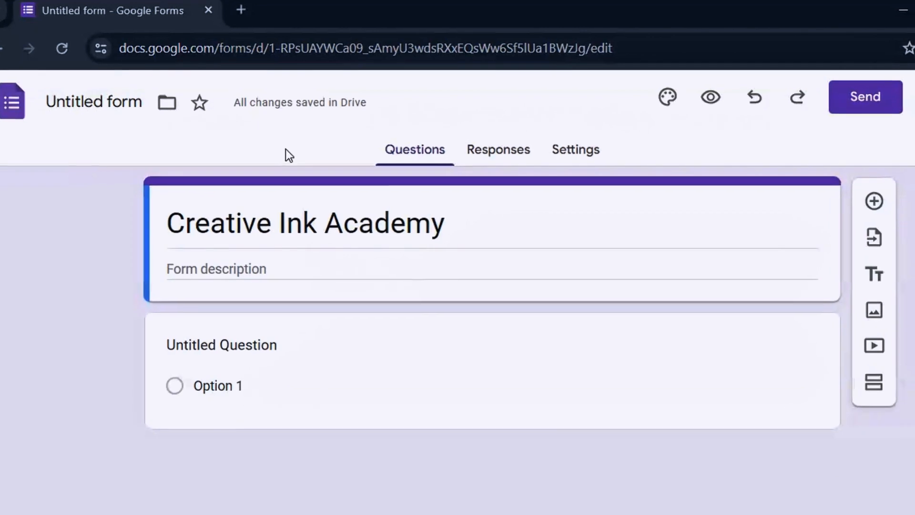
{"action": "left_click", "coordinate": [101, 101]}
{"action": "left_click", "coordinate": [255, 212]}
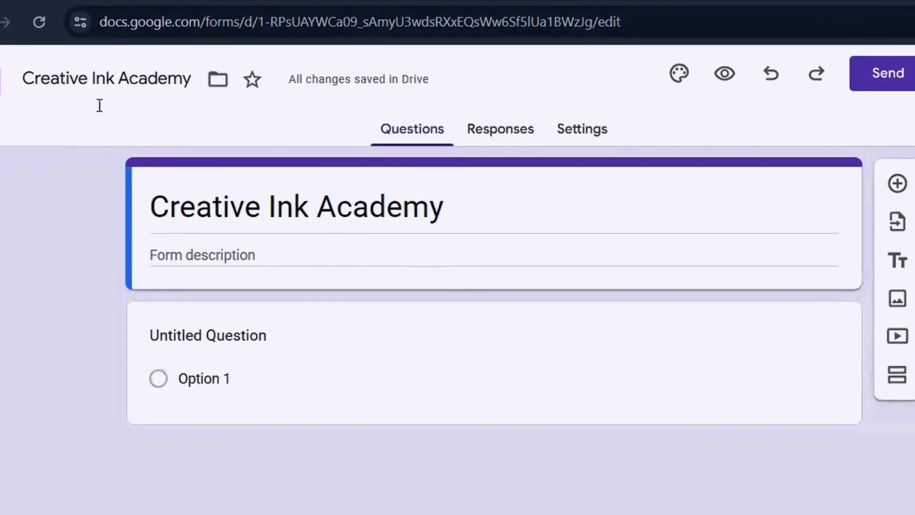
{"action": "left_click", "coordinate": [34, 78]}
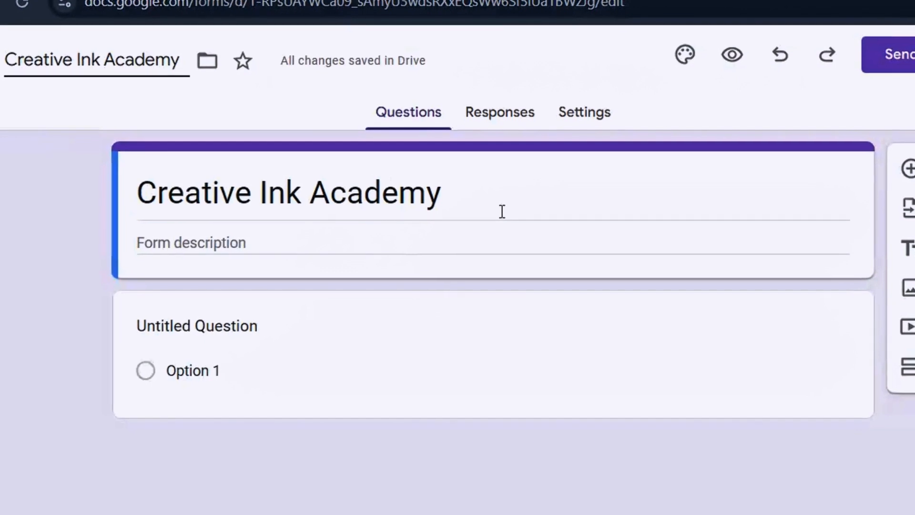
Add the form description 'Subscription Inquiring'
{"action": "left_click", "coordinate": [401, 239]}
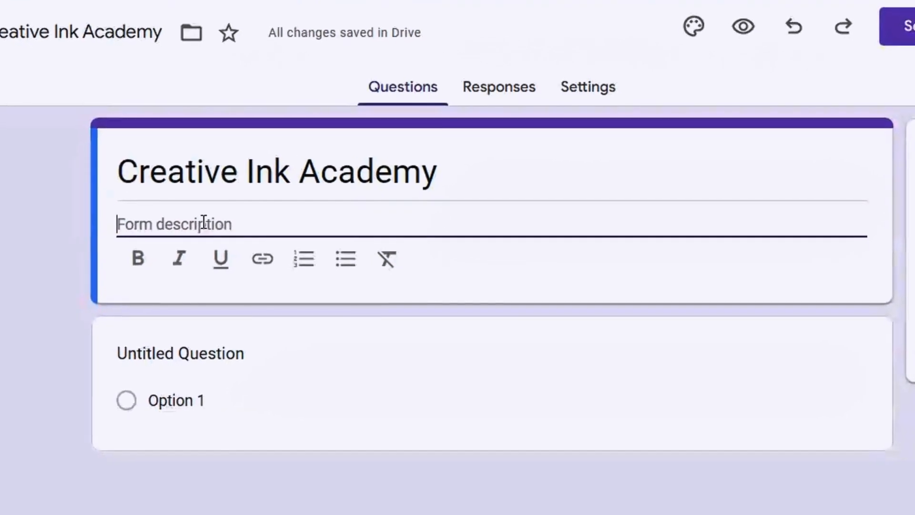
{"action": "type", "text": "Subscription Inquiring"}
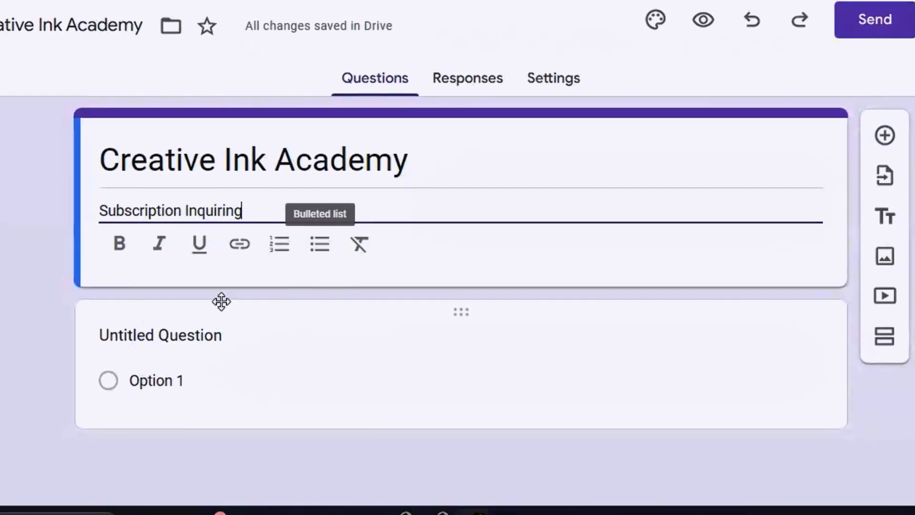
{"action": "left_click", "coordinate": [66, 360]}
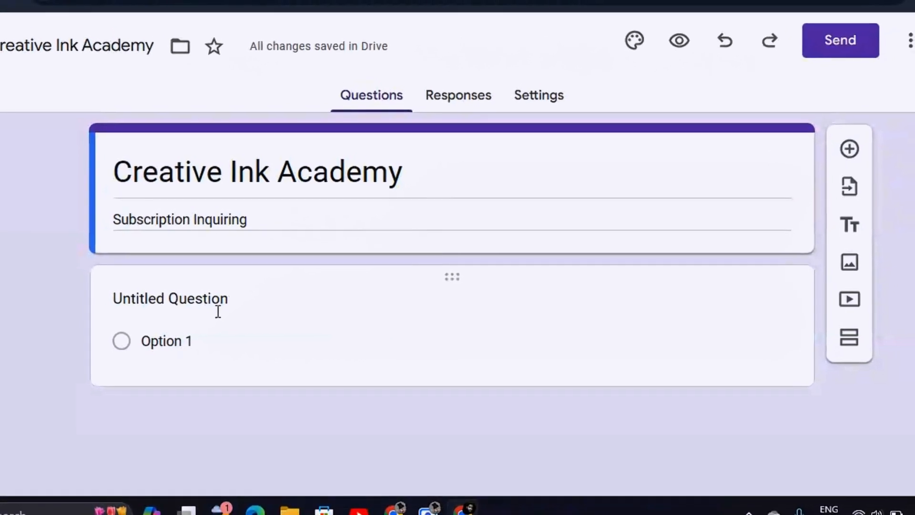
Enter 'What is your name?' as the first question's text
{"action": "left_click", "coordinate": [219, 312]}
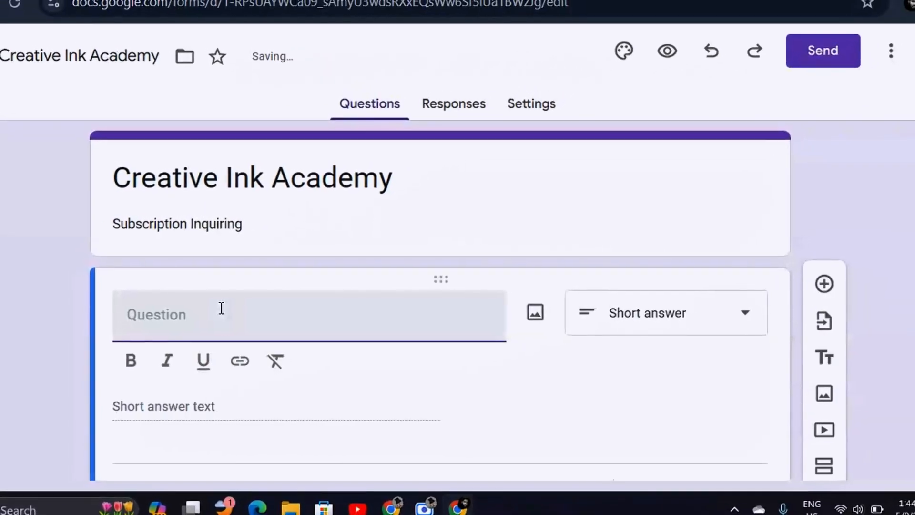
{"action": "type", "text": "What is"}
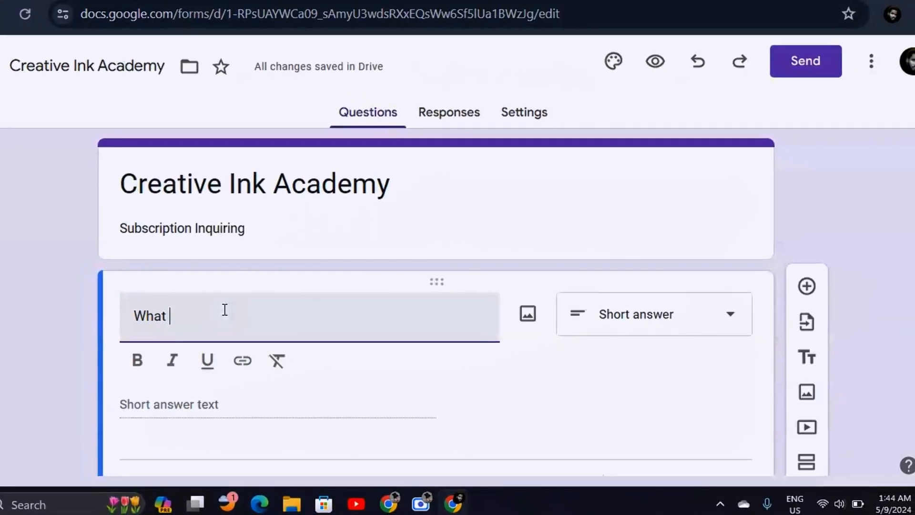
{"action": "type", "text": " your name"}
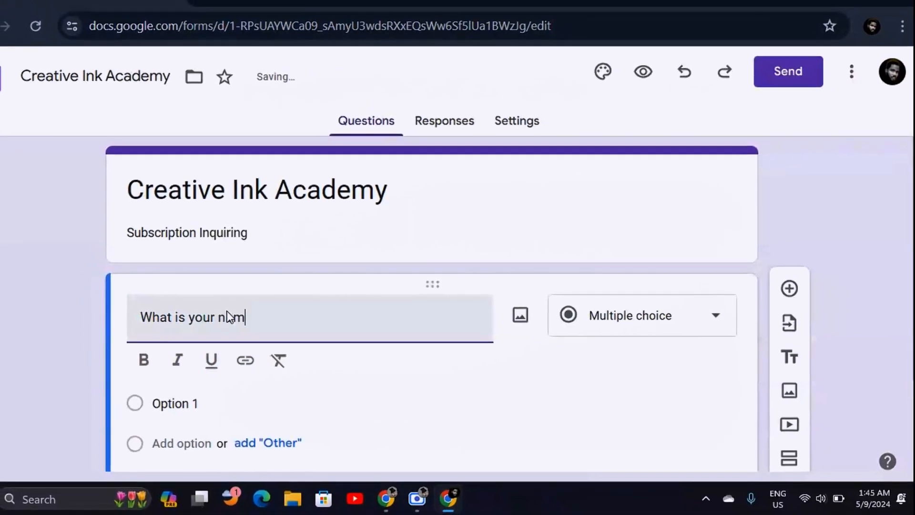
{"action": "type", "text": "?"}
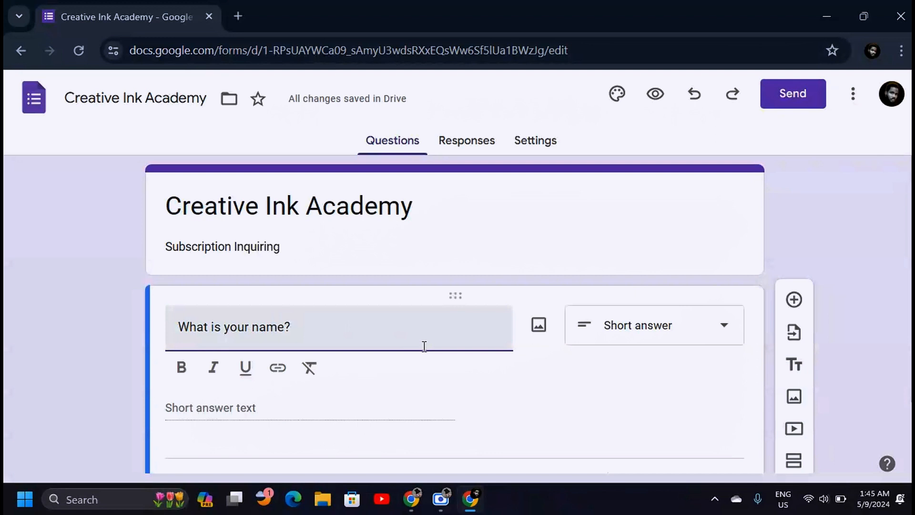
Check the Responses and Settings pages, leaving 'Make this a quiz' off, then return to Questions
{"action": "left_click", "coordinate": [478, 142]}
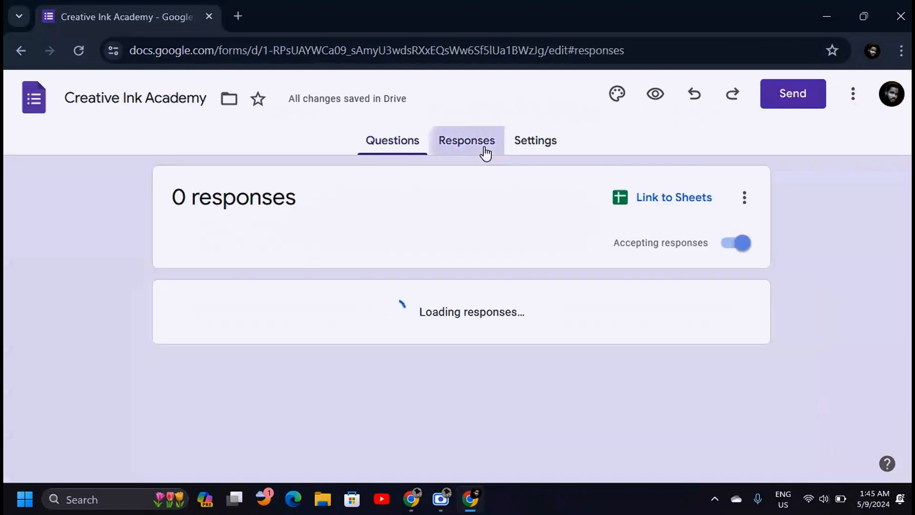
{"action": "left_click", "coordinate": [535, 144]}
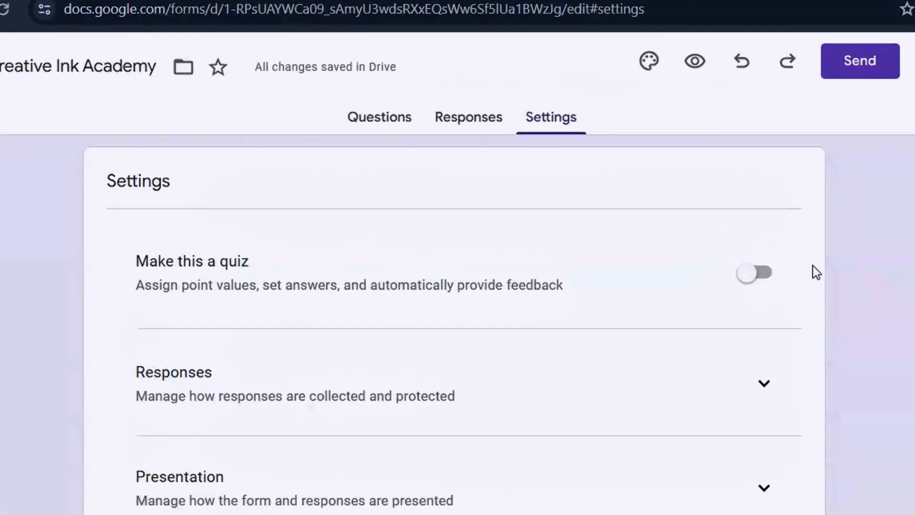
{"action": "left_click", "coordinate": [751, 284]}
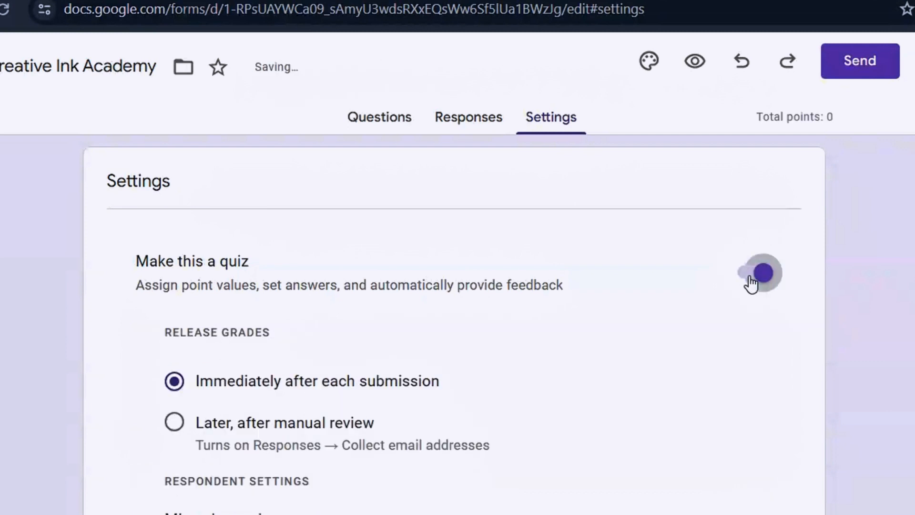
{"action": "left_click", "coordinate": [751, 278]}
{"action": "left_click", "coordinate": [378, 127]}
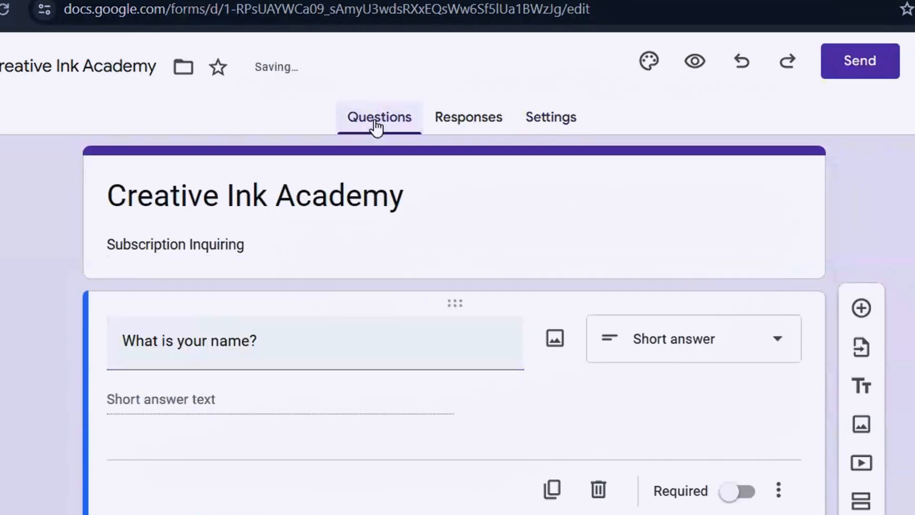
{"action": "left_click", "coordinate": [587, 114]}
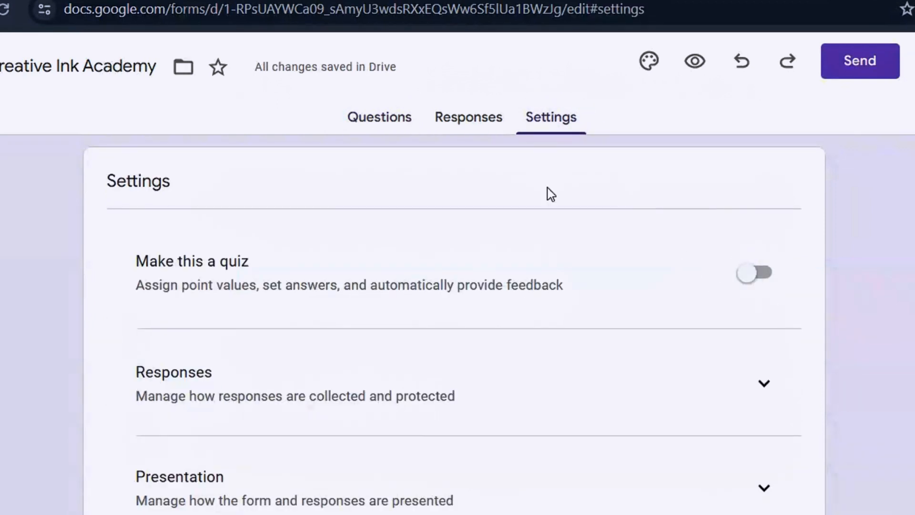
{"action": "left_click", "coordinate": [376, 119]}
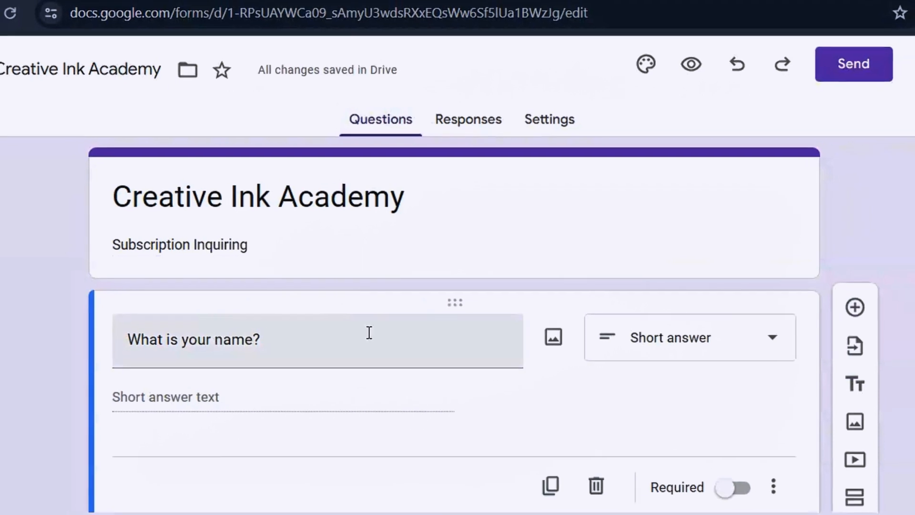
Keep the name question as Short answer and switch on Required
{"action": "scroll", "coordinate": [455, 325], "scroll_direction": "down", "scroll_amount": 2}
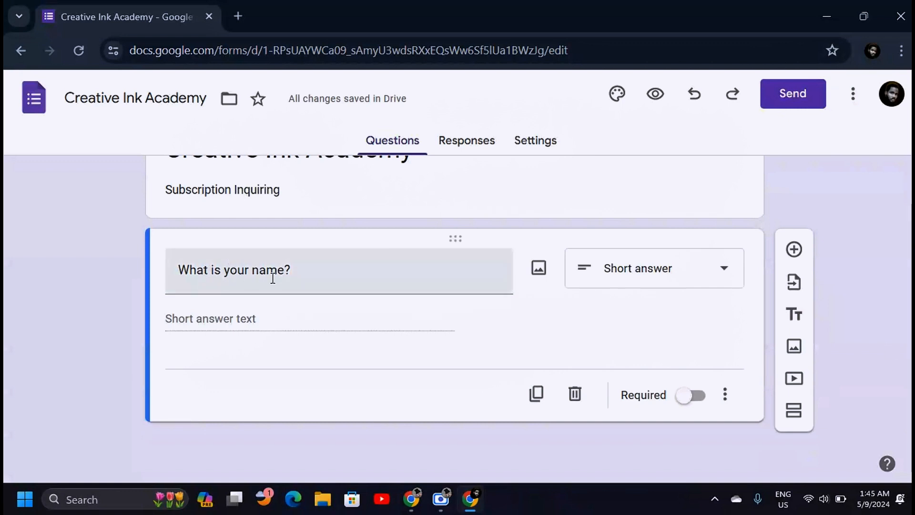
{"action": "left_click", "coordinate": [634, 274]}
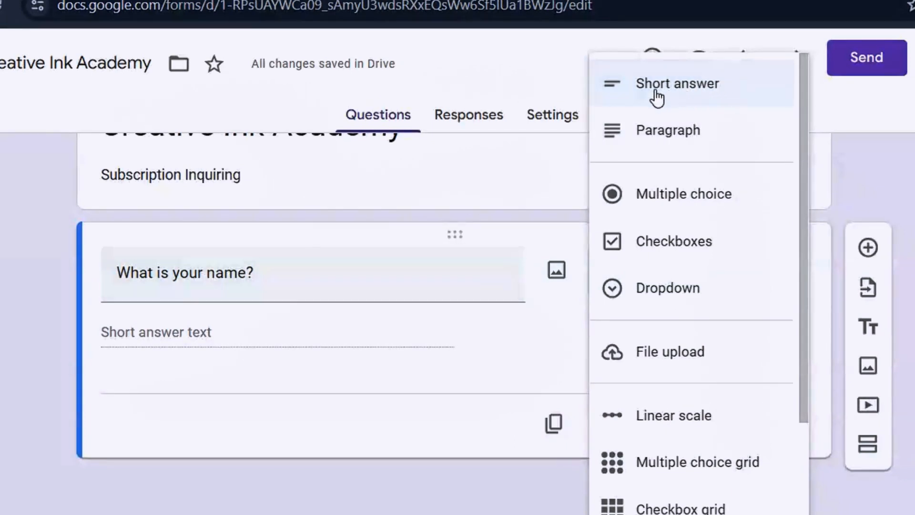
{"action": "left_click", "coordinate": [721, 92]}
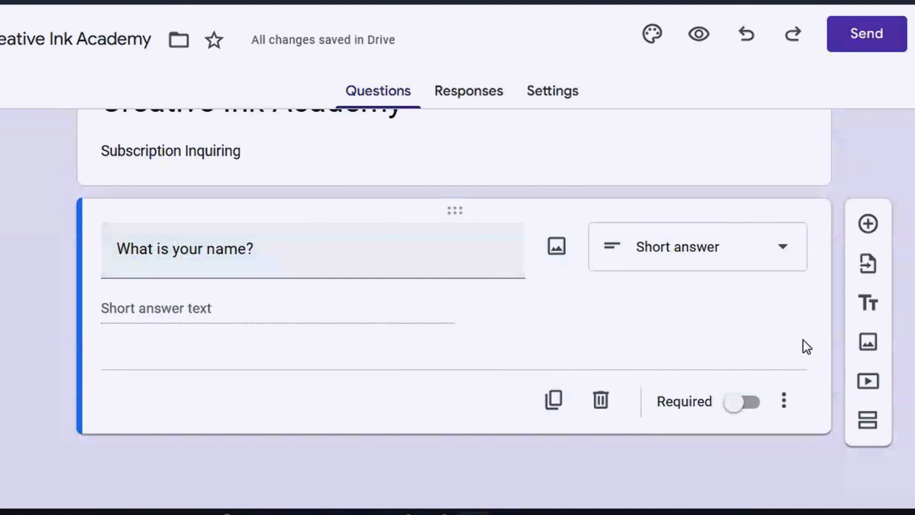
{"action": "left_click", "coordinate": [744, 405]}
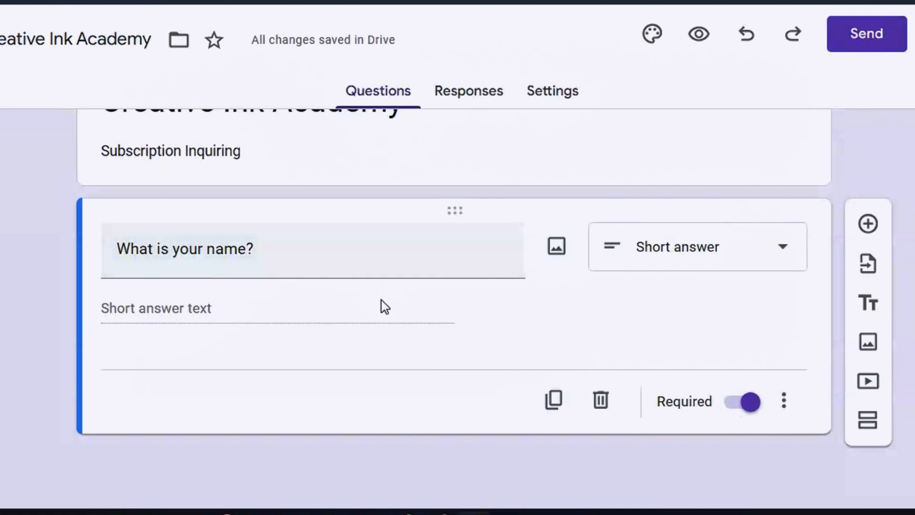
Add a second question 'Enter Your Email Address:', set to Short answer and marked Required
{"action": "left_click", "coordinate": [868, 225]}
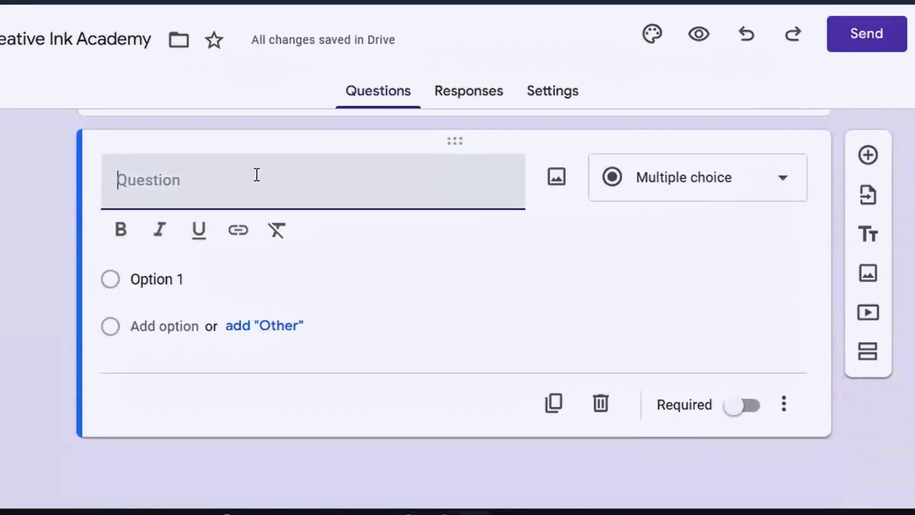
{"action": "type", "text": "Enter Your Email Address:"}
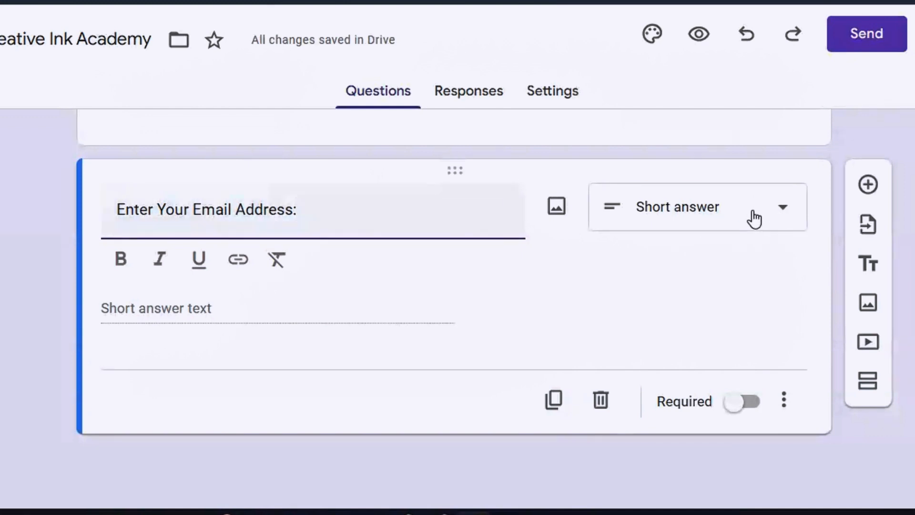
{"action": "left_click", "coordinate": [783, 216]}
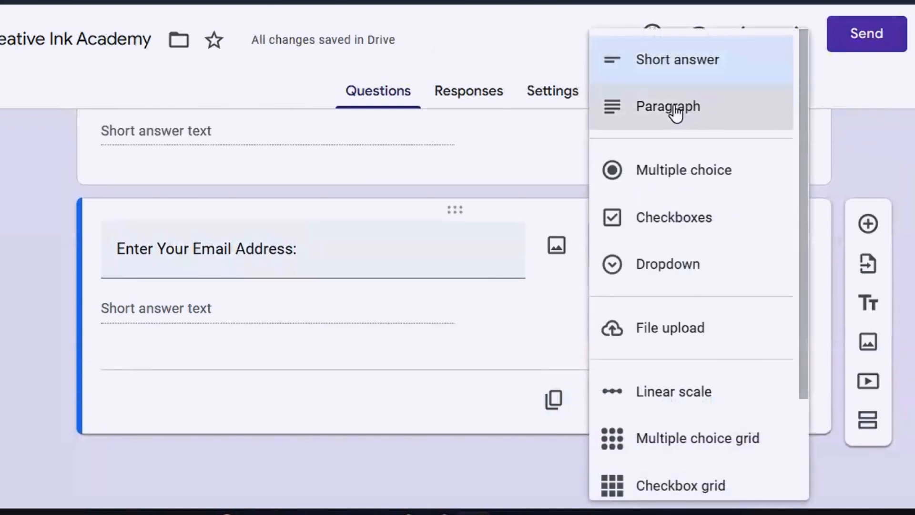
{"action": "left_click", "coordinate": [697, 61]}
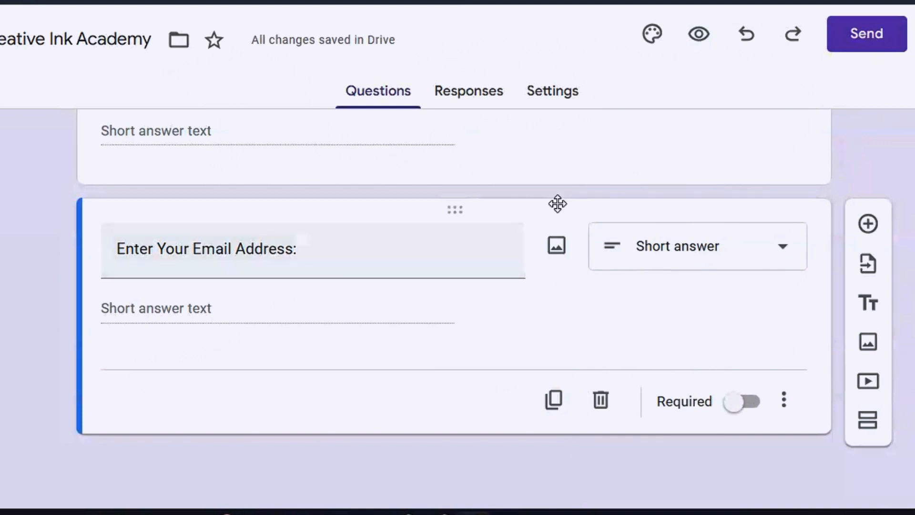
{"action": "left_click", "coordinate": [741, 410]}
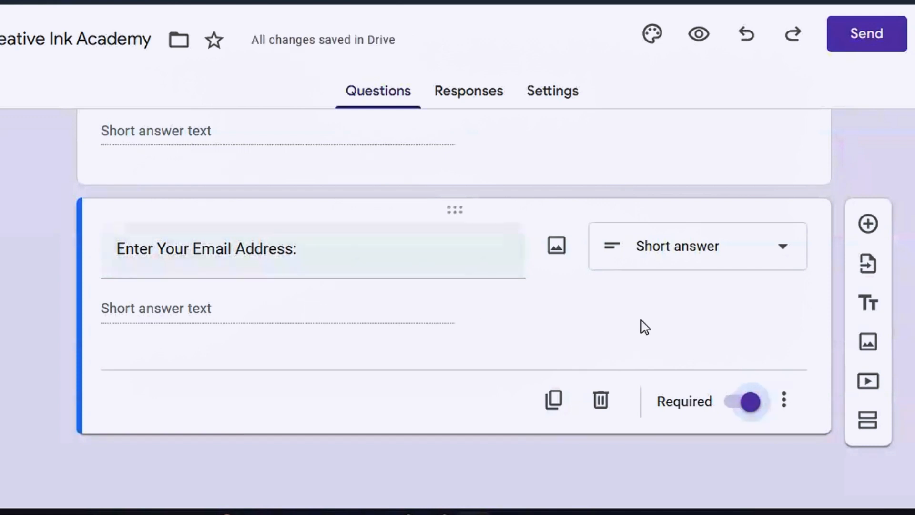
Add a multiple-choice question 'Have you subscribed to Creative Ink Academy?'
{"action": "left_click", "coordinate": [870, 228]}
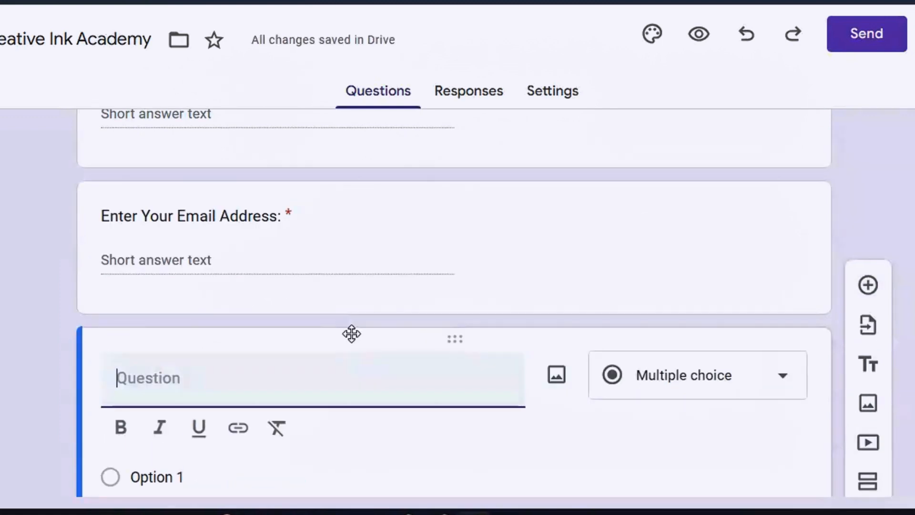
{"action": "type", "text": "Have you subscribed to Creative Ink Academy?"}
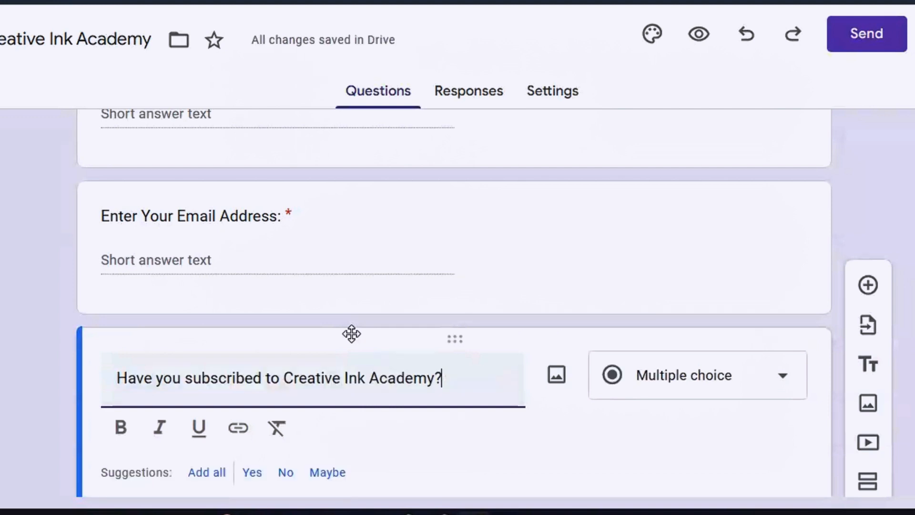
{"action": "scroll", "coordinate": [455, 305], "scroll_direction": "down", "scroll_amount": 3}
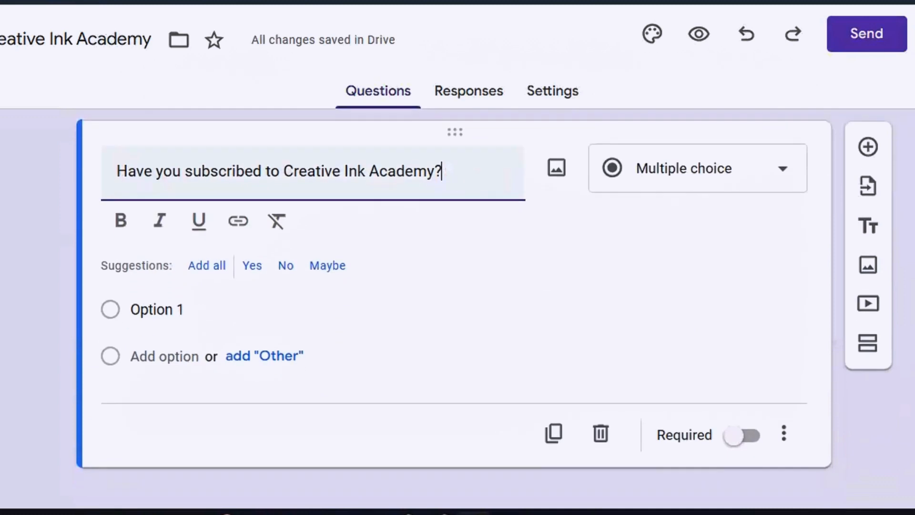
{"action": "left_click", "coordinate": [782, 173]}
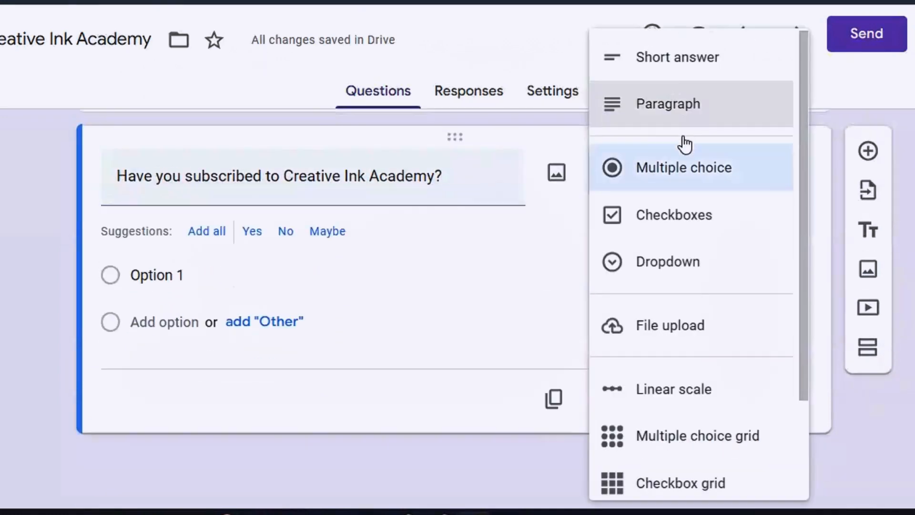
{"action": "left_click", "coordinate": [695, 174]}
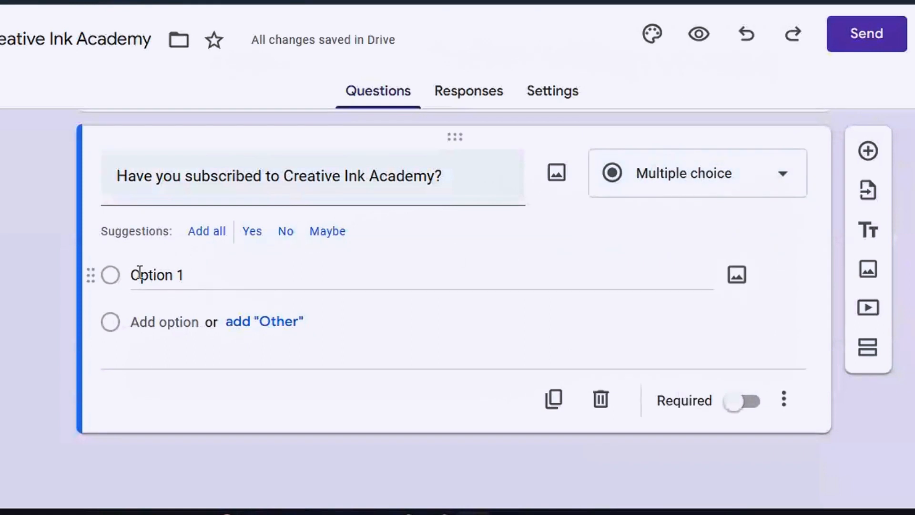
Give the subscription question answer options Yes and No, and make it required
{"action": "left_click", "coordinate": [159, 276]}
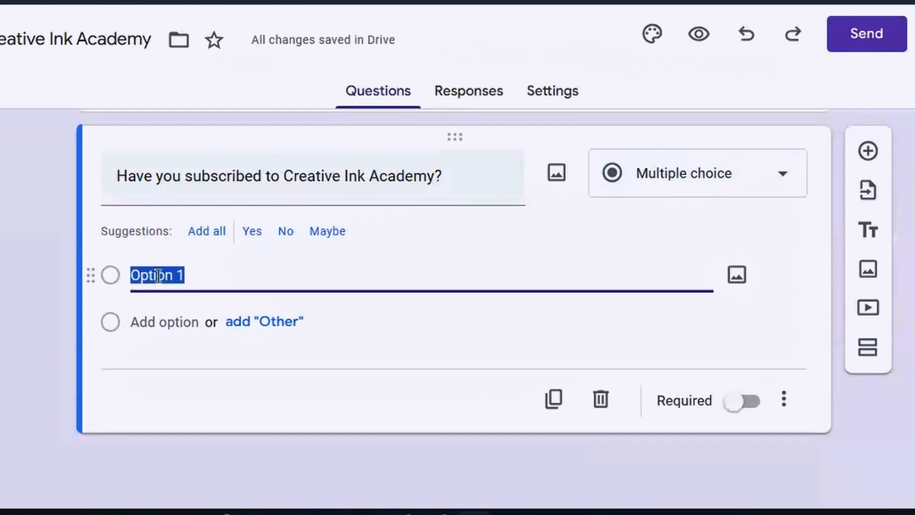
{"action": "type", "text": "Yes"}
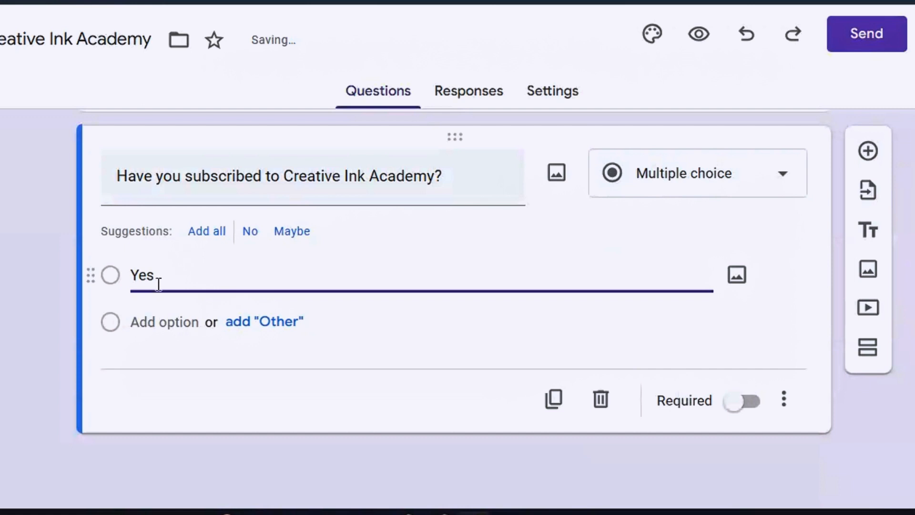
{"action": "left_click", "coordinate": [131, 322]}
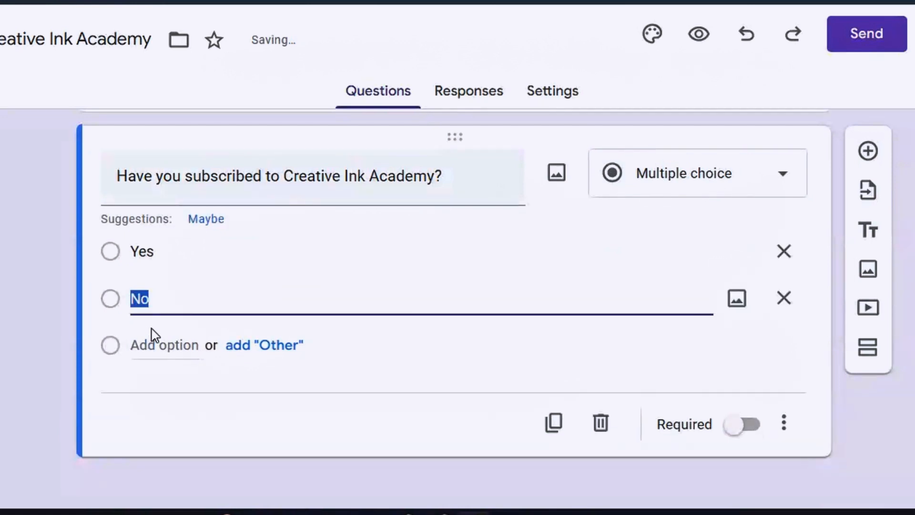
{"action": "left_click", "coordinate": [280, 255]}
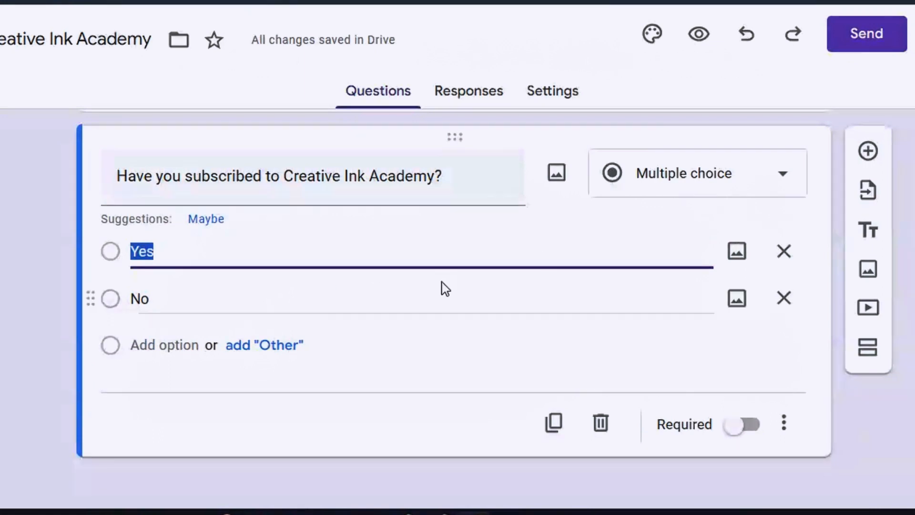
{"action": "left_click", "coordinate": [737, 434]}
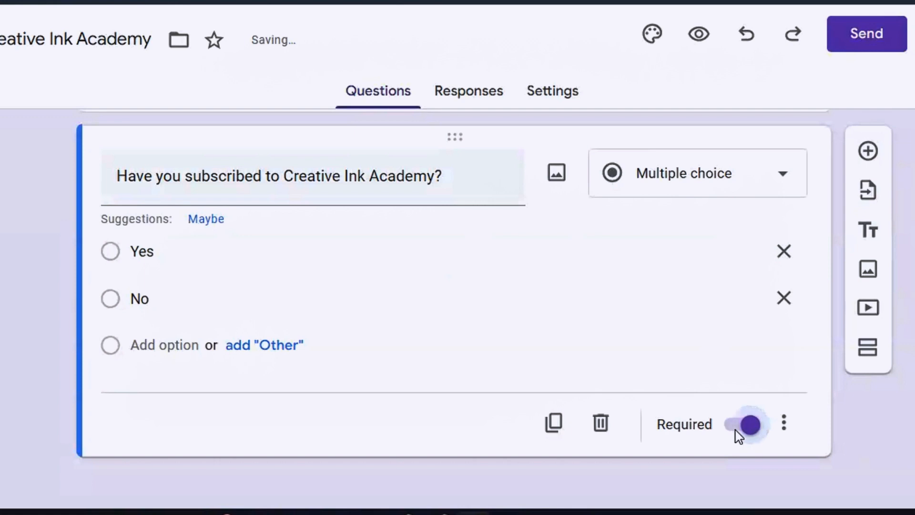
Add the 'Any Questions or Comments?' question as a paragraph answer, leaving Required off
{"action": "left_click", "coordinate": [867, 153]}
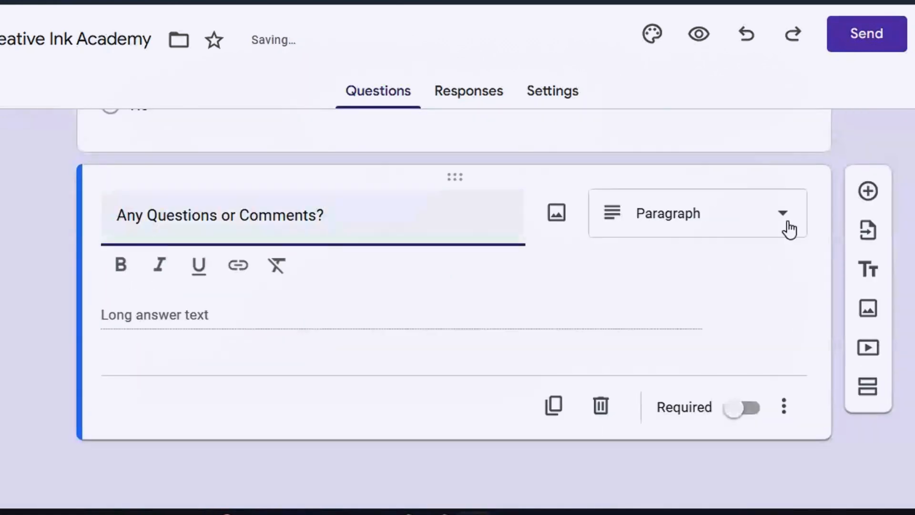
{"action": "left_click", "coordinate": [787, 225]}
{"action": "left_click", "coordinate": [663, 120]}
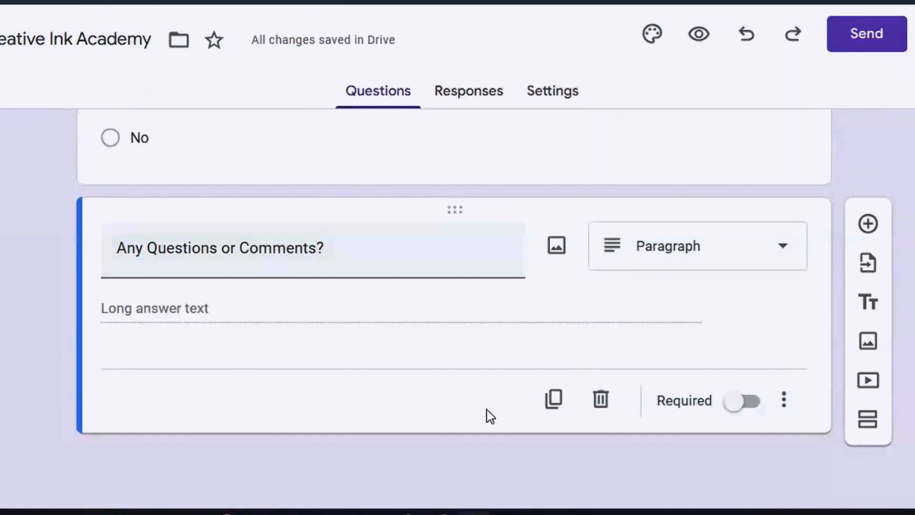
{"action": "left_click", "coordinate": [725, 408]}
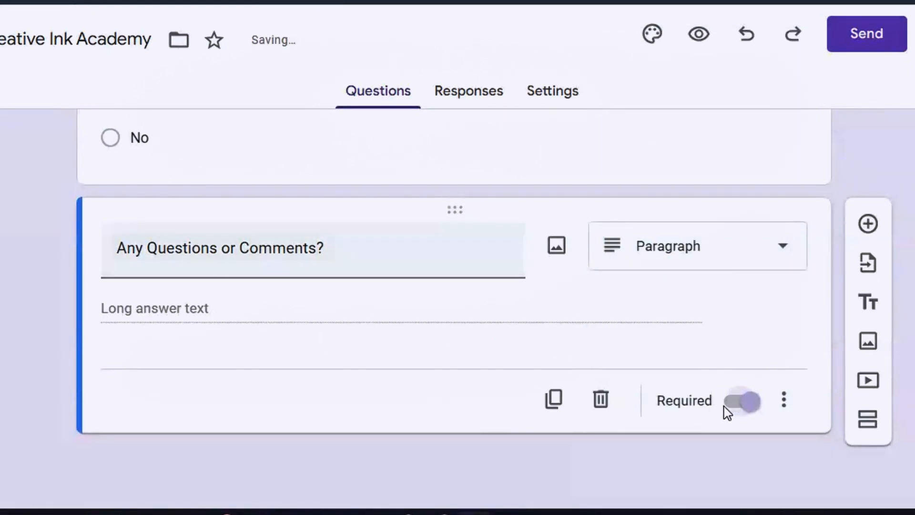
{"action": "left_click", "coordinate": [756, 409]}
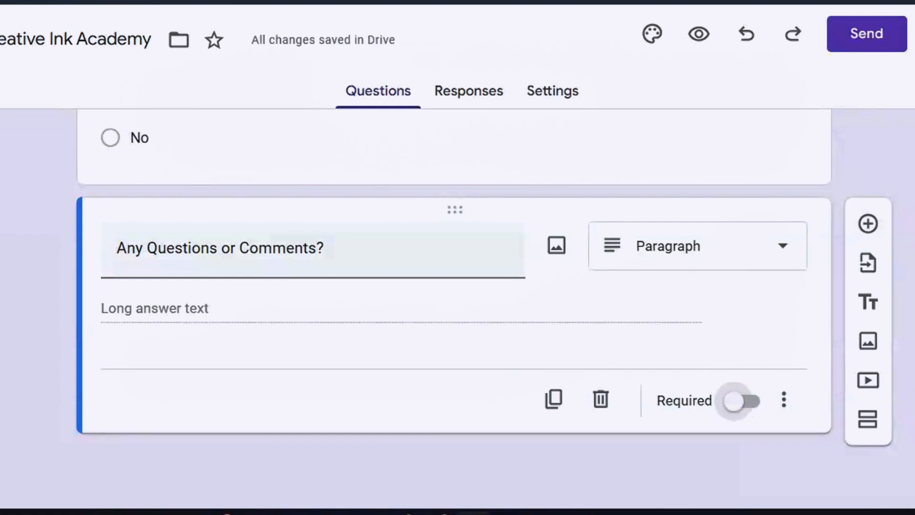
{"action": "scroll", "coordinate": [455, 305], "scroll_direction": "up", "scroll_amount": 15}
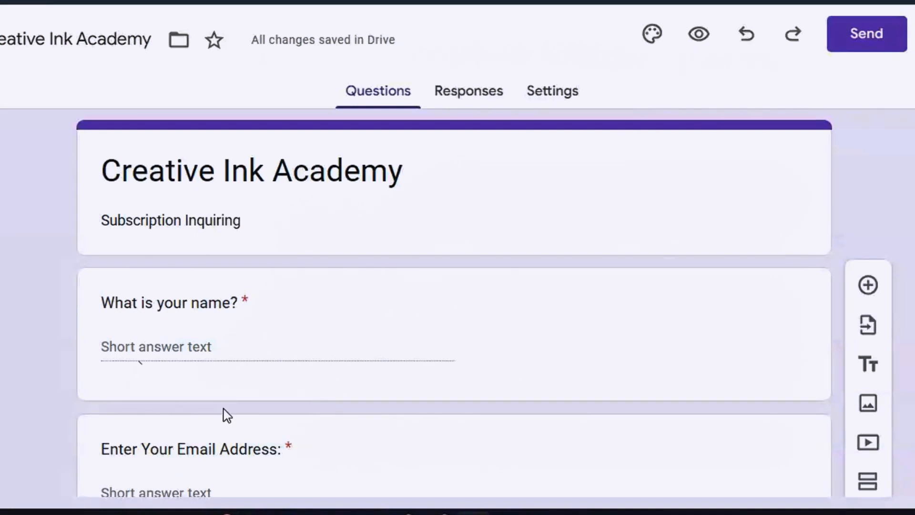
Preview the form as a respondent and review the name, email, subscription and comments questions
{"action": "left_click", "coordinate": [697, 36]}
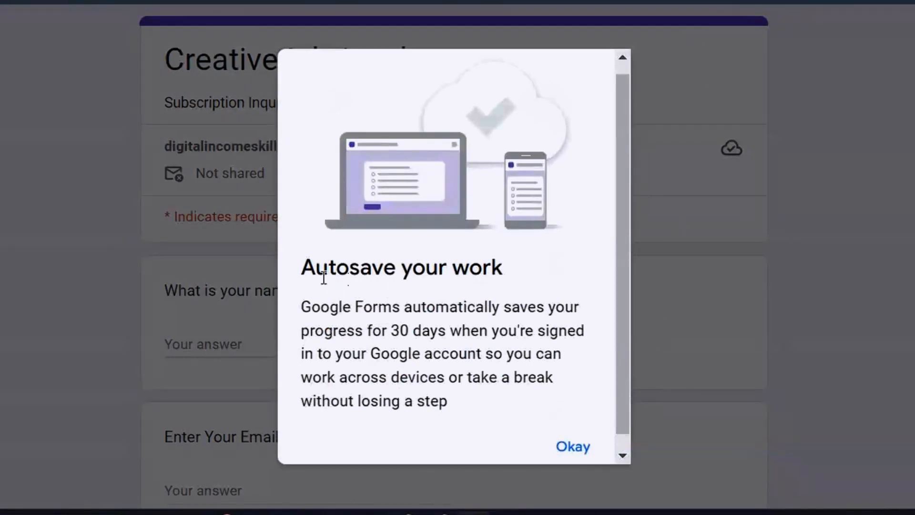
{"action": "left_click", "coordinate": [574, 448]}
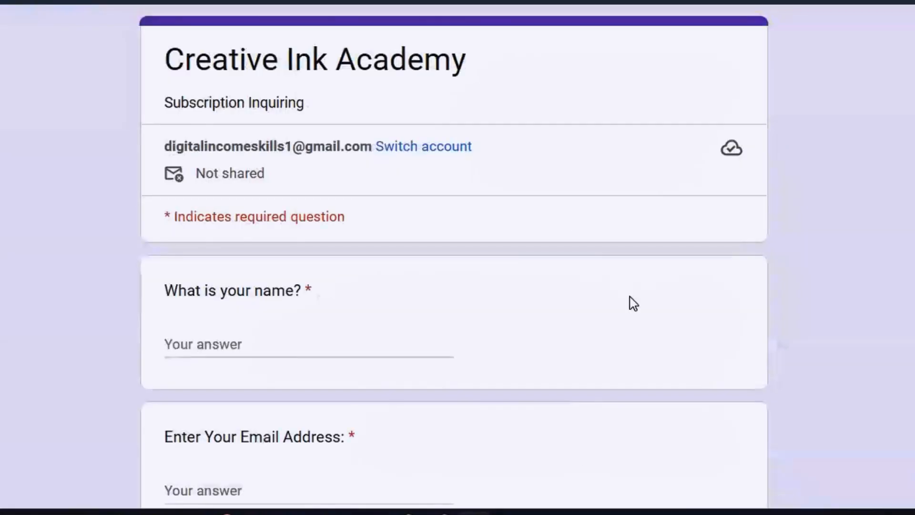
{"action": "scroll", "coordinate": [454, 258], "scroll_direction": "down", "scroll_amount": 10}
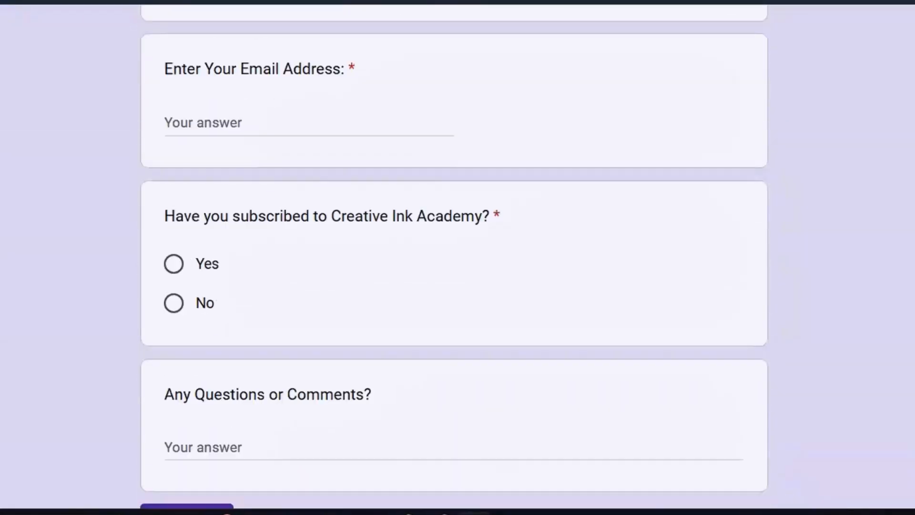
{"action": "scroll", "coordinate": [454, 257], "scroll_direction": "up", "scroll_amount": 9}
{"action": "scroll", "coordinate": [454, 257], "scroll_direction": "up", "scroll_amount": 2}
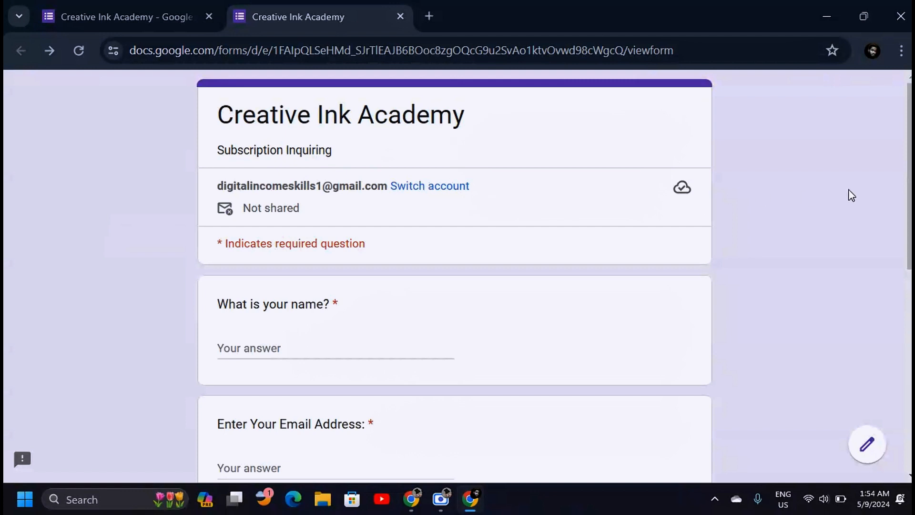
{"action": "scroll", "coordinate": [852, 196], "scroll_direction": "down", "scroll_amount": 3}
{"action": "scroll", "coordinate": [851, 196], "scroll_direction": "up", "scroll_amount": 3}
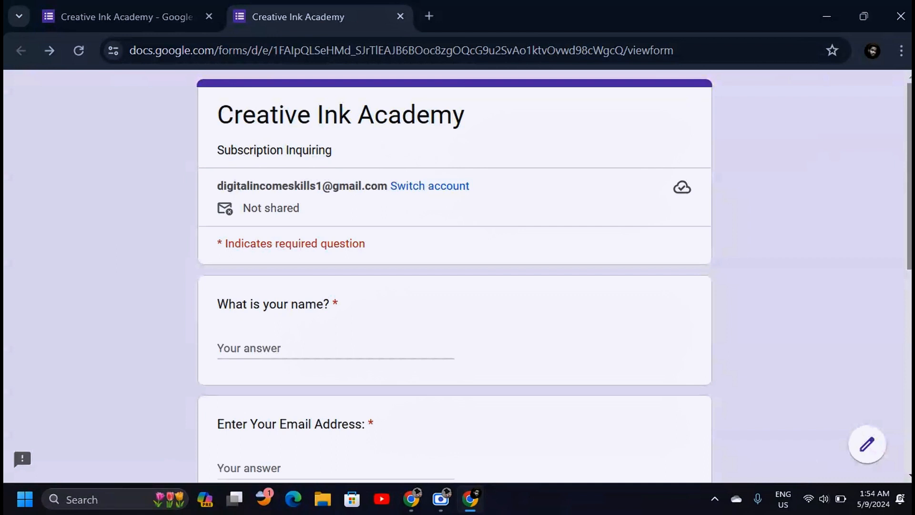
{"action": "scroll", "coordinate": [336, 182], "scroll_direction": "down", "scroll_amount": 2}
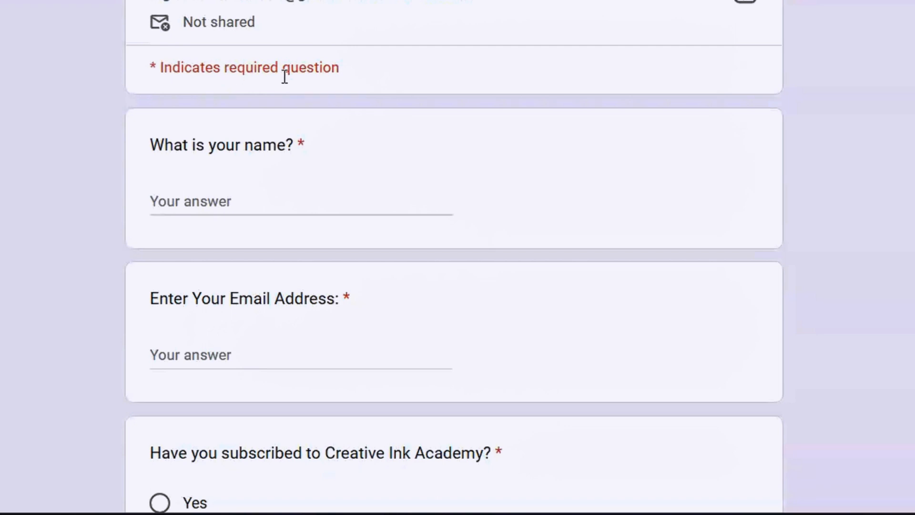
{"action": "double_click", "coordinate": [156, 67]}
{"action": "left_click", "coordinate": [359, 82]}
{"action": "scroll", "coordinate": [453, 258], "scroll_direction": "down", "scroll_amount": 2}
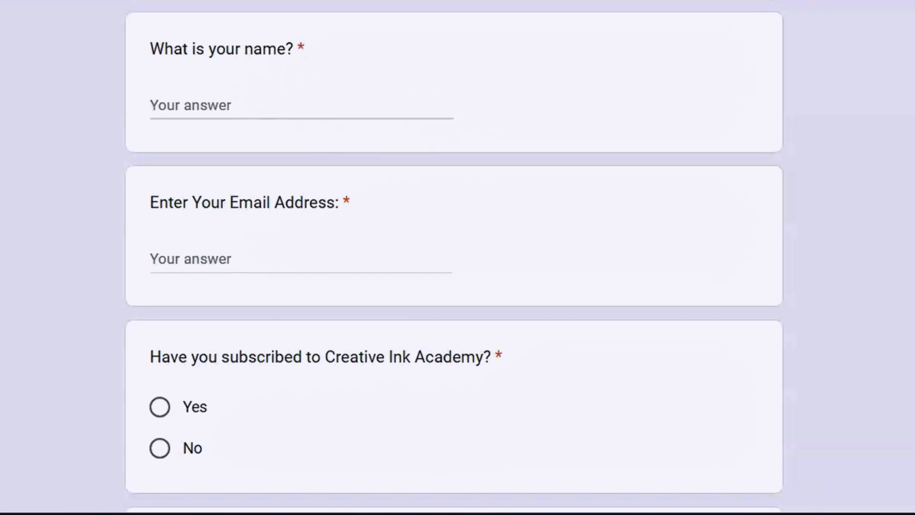
{"action": "scroll", "coordinate": [454, 257], "scroll_direction": "down", "scroll_amount": 6}
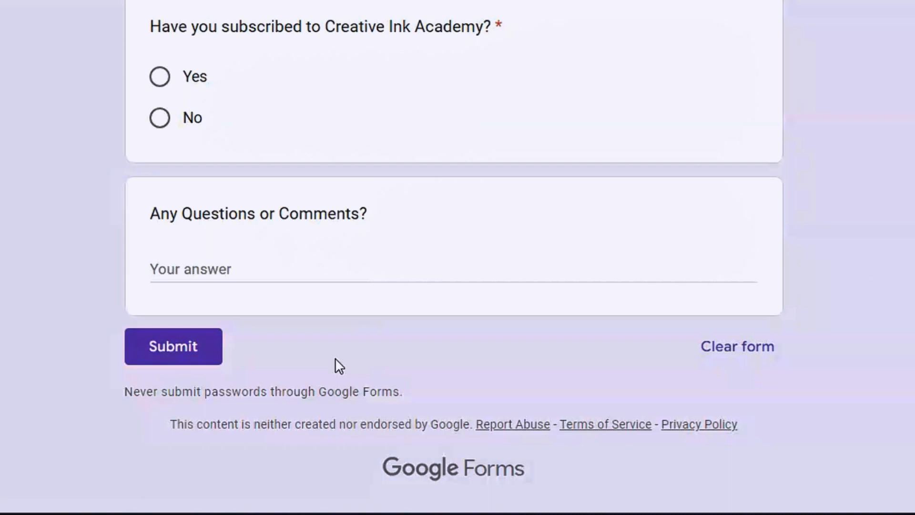
{"action": "scroll", "coordinate": [454, 258], "scroll_direction": "up", "scroll_amount": 5}
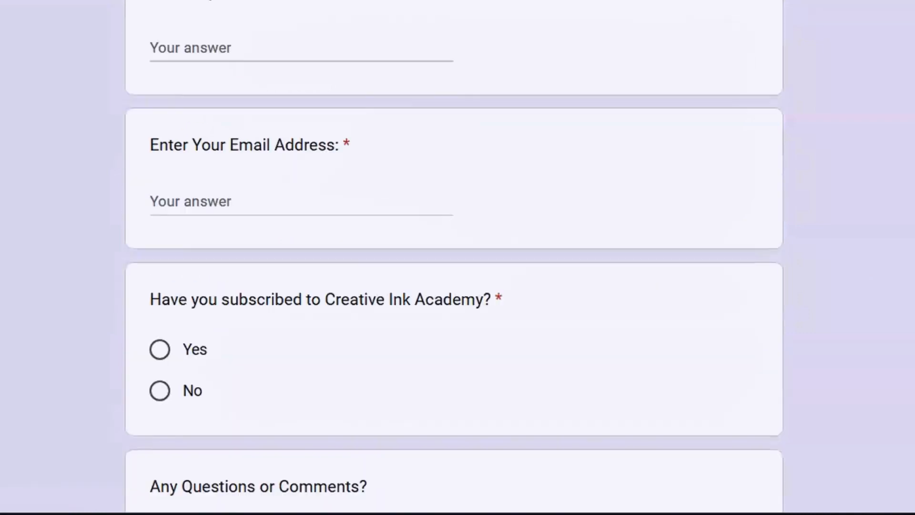
{"action": "scroll", "coordinate": [454, 257], "scroll_direction": "up", "scroll_amount": 6}
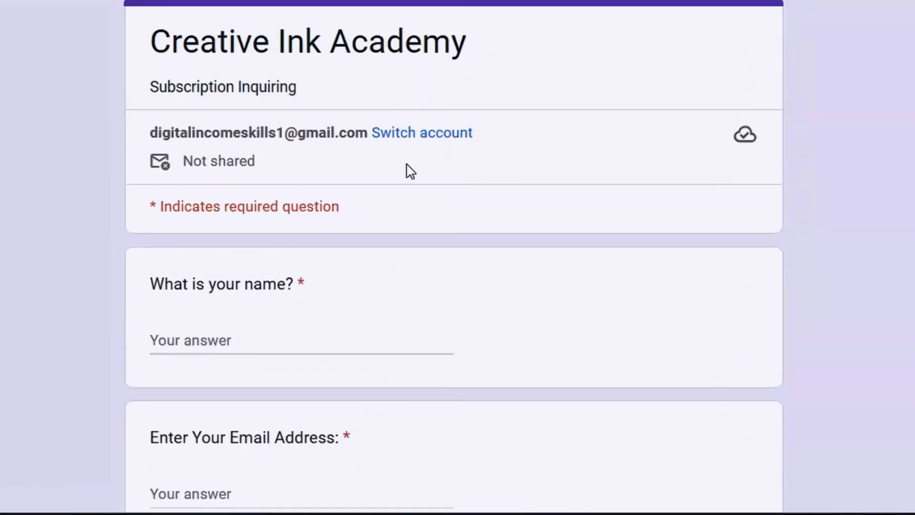
Enter a sample name in the preview, try the email field, then go back to the editor
{"action": "left_click", "coordinate": [217, 341]}
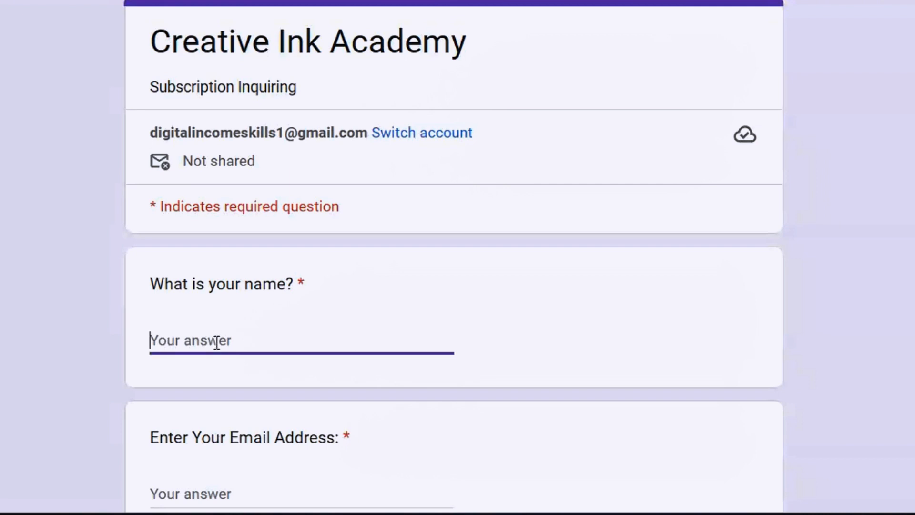
{"action": "type", "text": "George"}
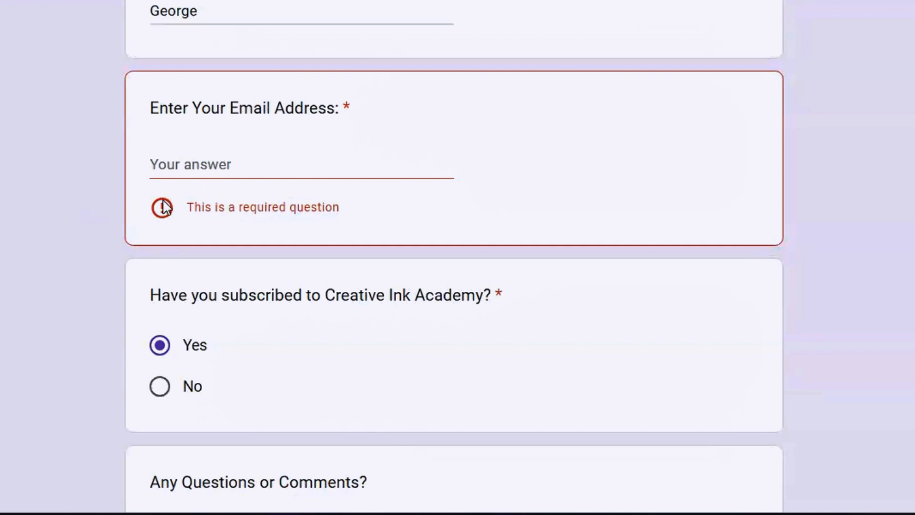
{"action": "left_click", "coordinate": [265, 163]}
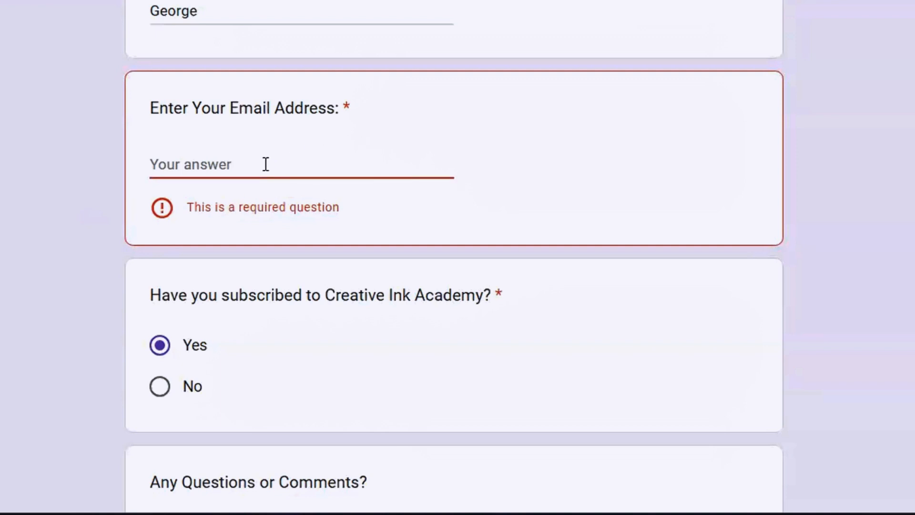
{"action": "scroll", "coordinate": [265, 164], "scroll_direction": "up", "scroll_amount": 7}
{"action": "left_click", "coordinate": [505, 1]}
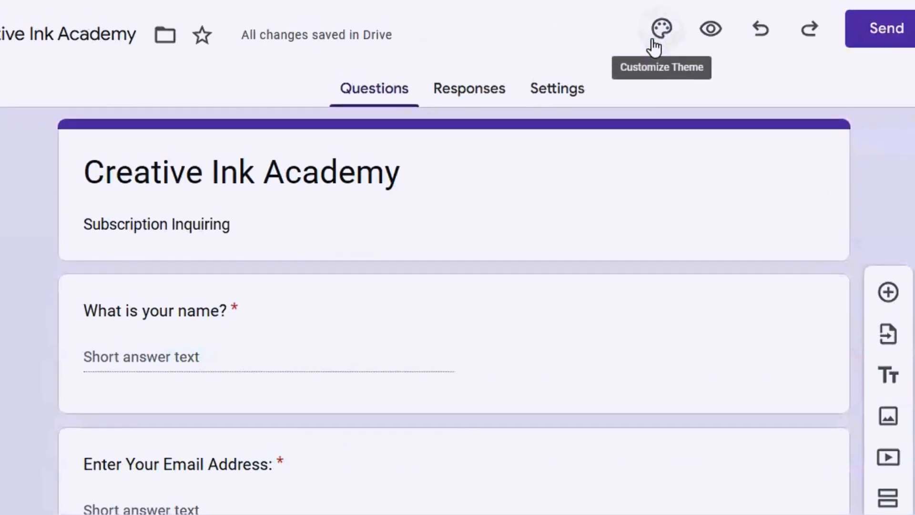
Show the Theme panel with purple #673ab7 and Roboto text at sizes 24, 12 and 11
{"action": "left_click", "coordinate": [656, 49]}
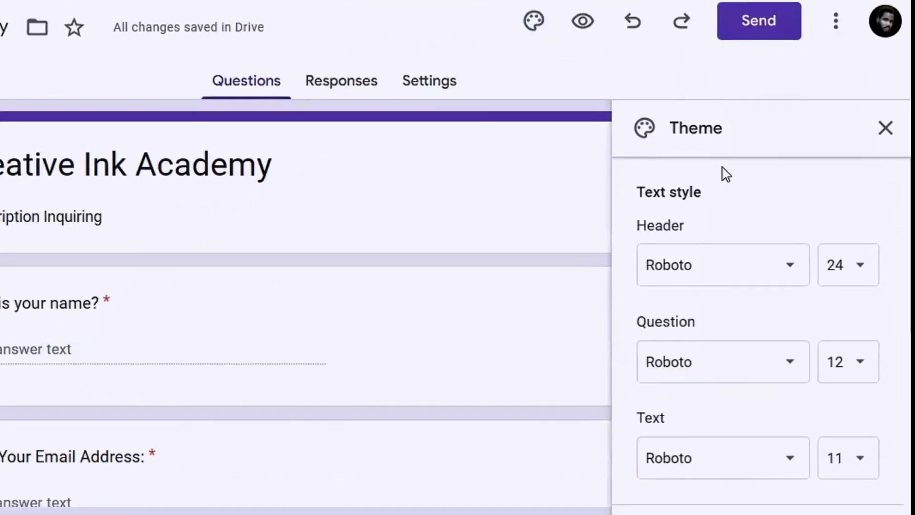
{"action": "scroll", "coordinate": [761, 334], "scroll_direction": "down", "scroll_amount": 8}
{"action": "scroll", "coordinate": [761, 334], "scroll_direction": "up", "scroll_amount": 6}
{"action": "scroll", "coordinate": [761, 333], "scroll_direction": "up", "scroll_amount": 2}
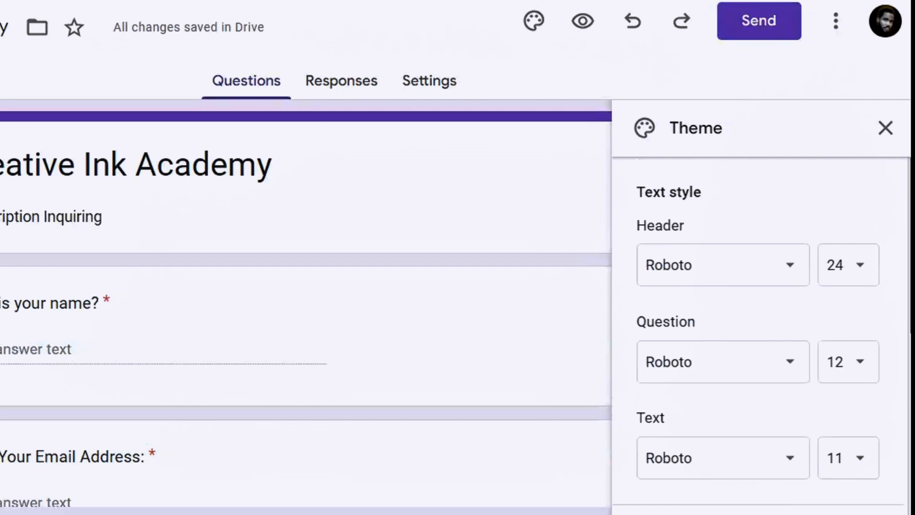
{"action": "scroll", "coordinate": [900, 314], "scroll_direction": "down", "scroll_amount": 7}
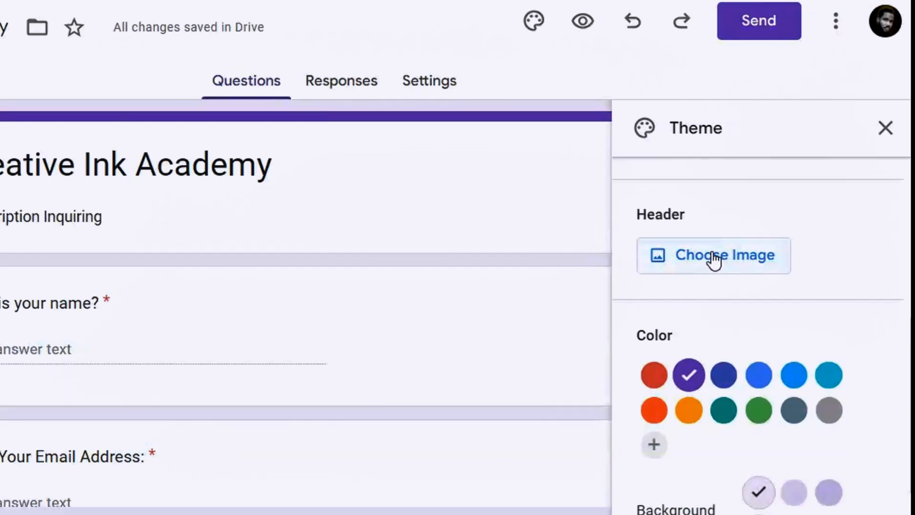
{"action": "scroll", "coordinate": [763, 334], "scroll_direction": "down", "scroll_amount": 1}
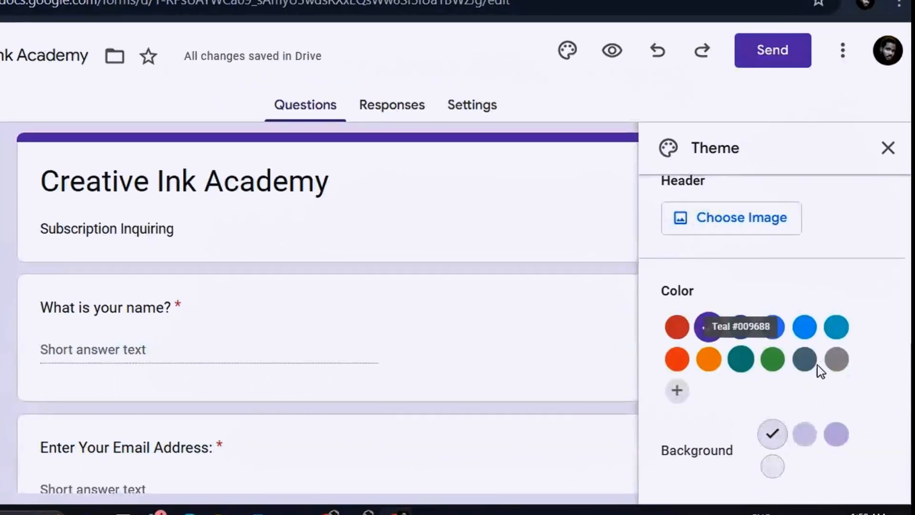
{"action": "scroll", "coordinate": [900, 370], "scroll_direction": "up", "scroll_amount": 5}
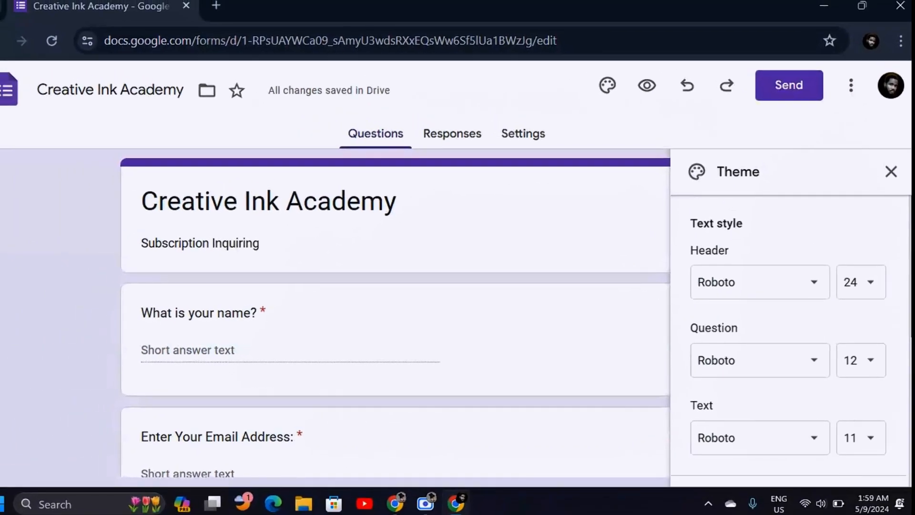
Set the header font to Nunito Extra Bold
{"action": "left_click", "coordinate": [819, 289]}
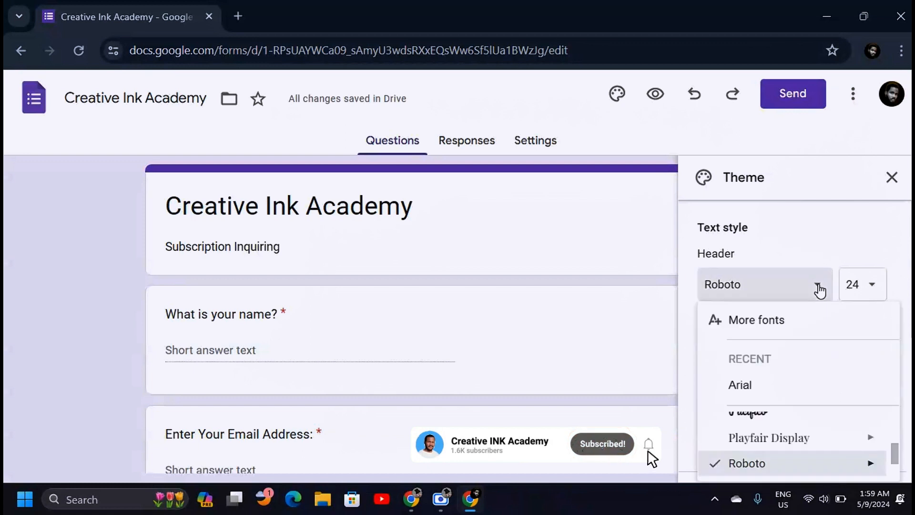
{"action": "left_click", "coordinate": [903, 292]}
{"action": "scroll", "coordinate": [823, 232], "scroll_direction": "down", "scroll_amount": 2}
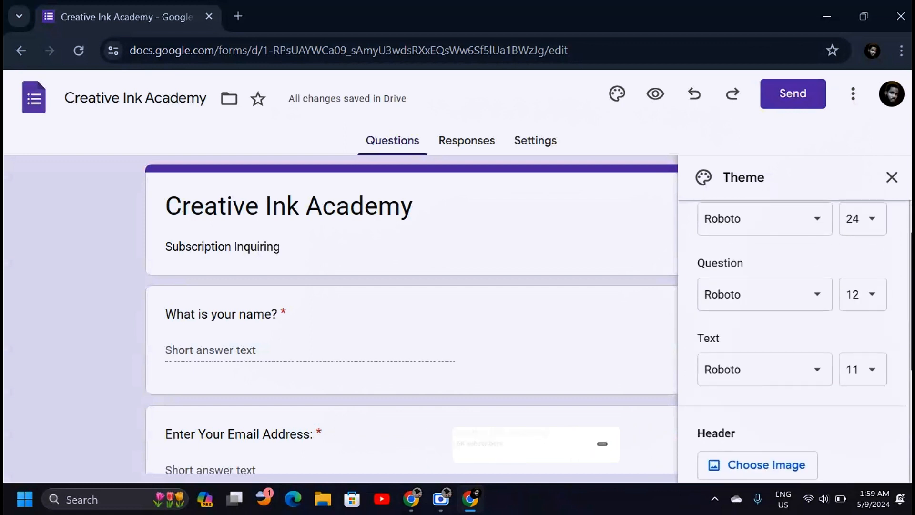
{"action": "left_click", "coordinate": [821, 232]}
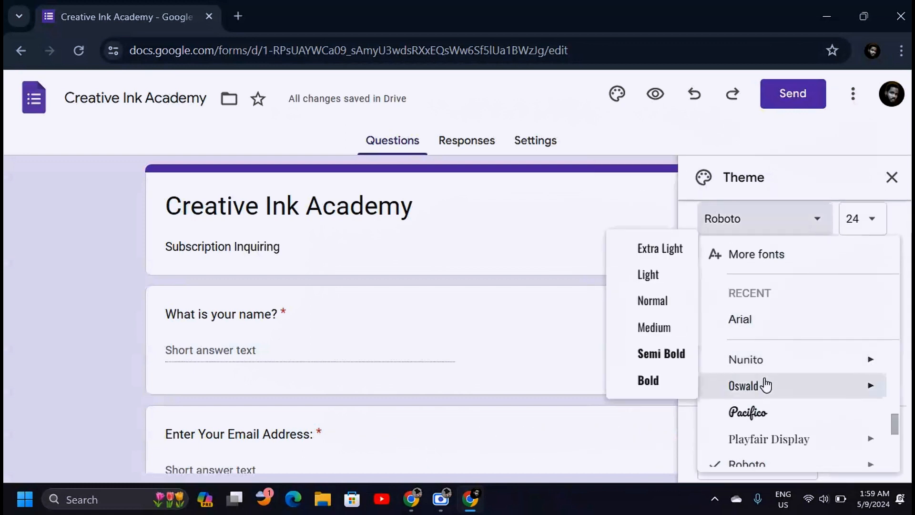
{"action": "mouse_move", "coordinate": [746, 360]}
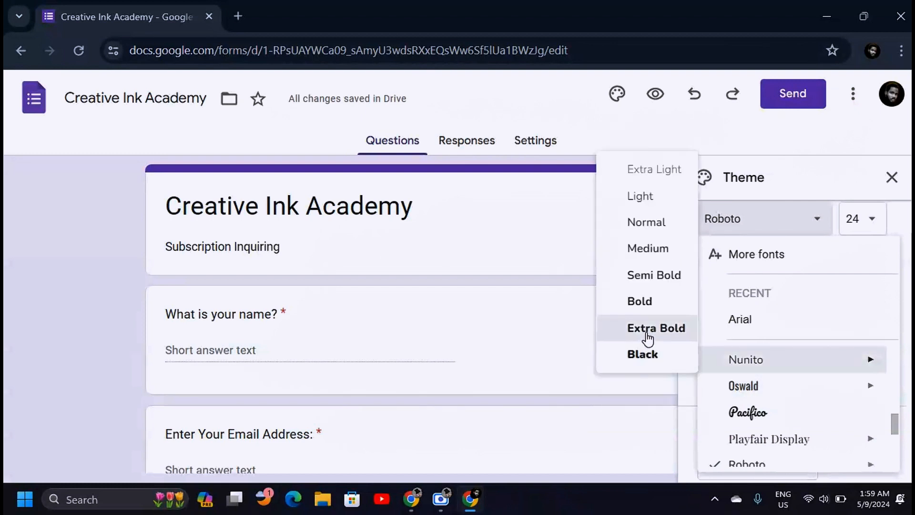
{"action": "left_click", "coordinate": [648, 328]}
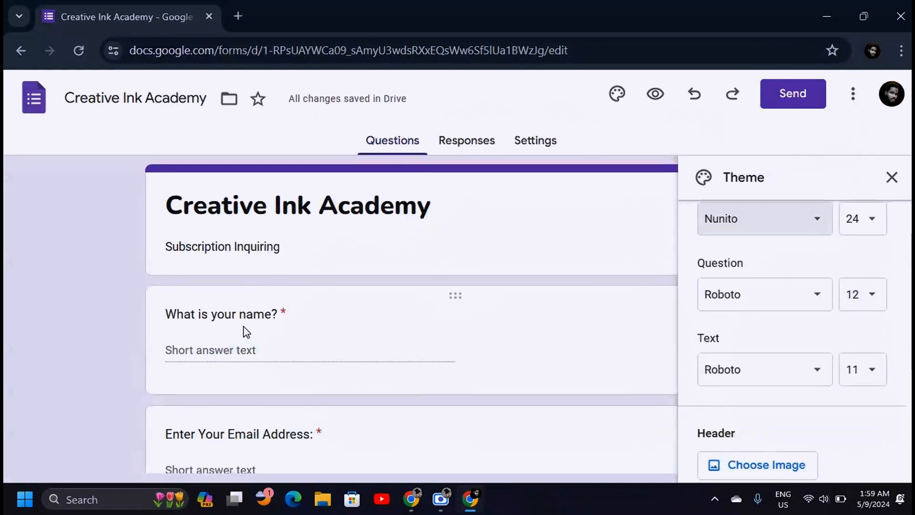
Set the question font to Nunito Semi Bold at size 13
{"action": "left_click", "coordinate": [820, 299]}
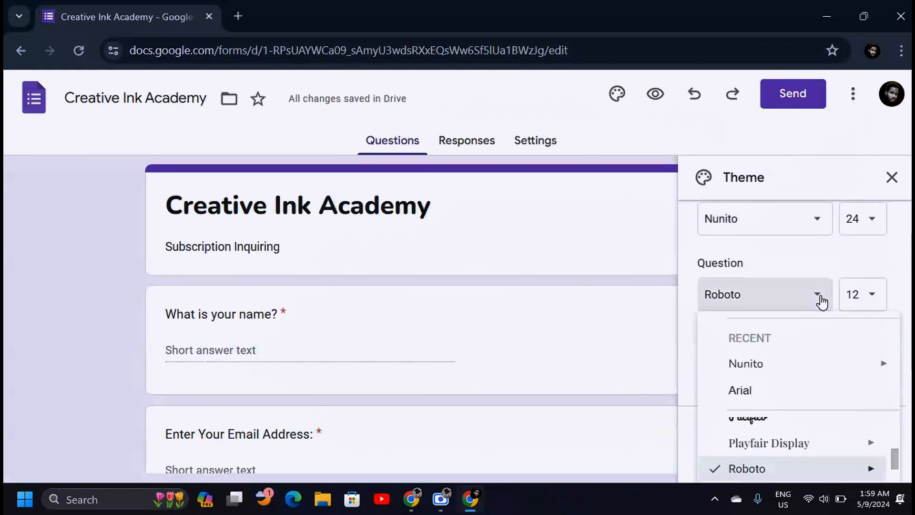
{"action": "scroll", "coordinate": [759, 420], "scroll_direction": "up", "scroll_amount": 1}
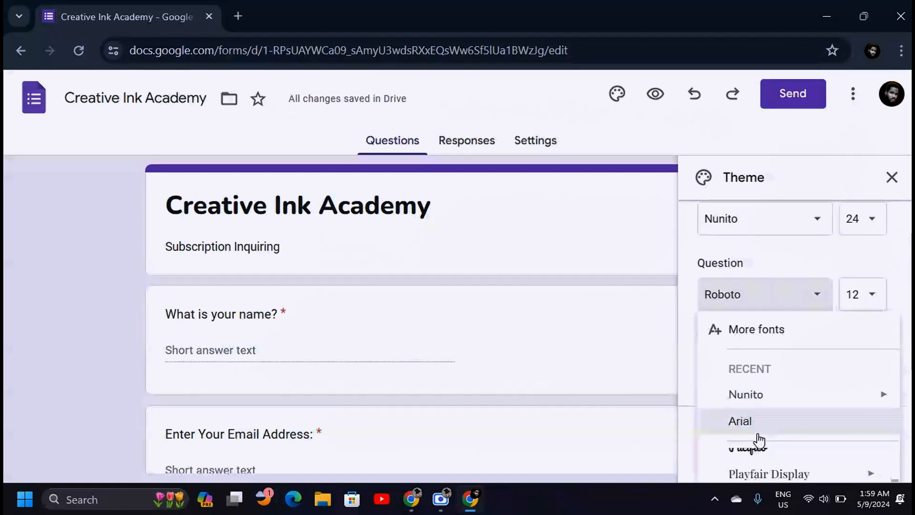
{"action": "mouse_move", "coordinate": [892, 395]}
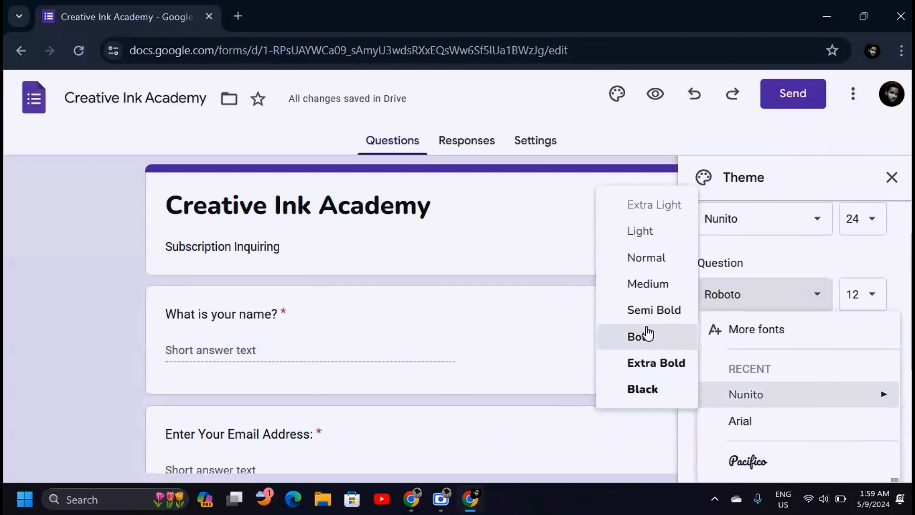
{"action": "left_click", "coordinate": [644, 311]}
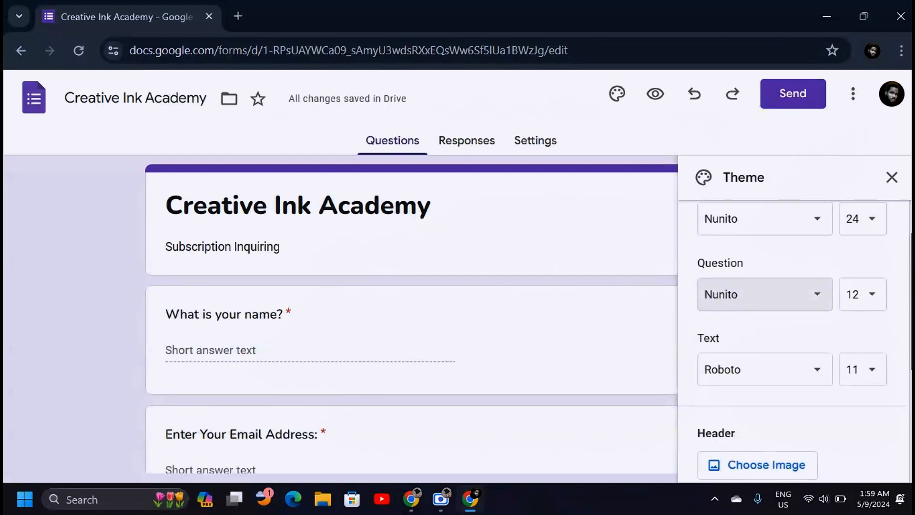
{"action": "scroll", "coordinate": [866, 277], "scroll_direction": "down", "scroll_amount": 1}
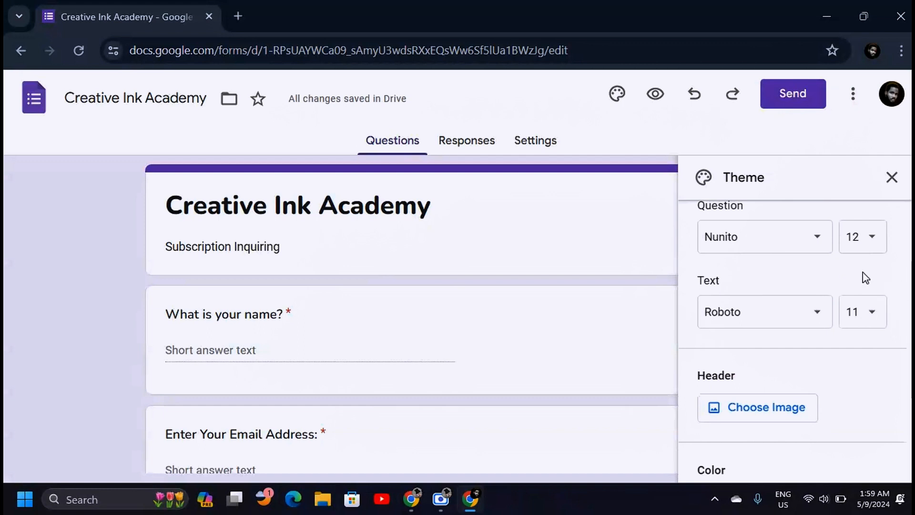
{"action": "left_click", "coordinate": [872, 241]}
{"action": "left_click", "coordinate": [870, 299]}
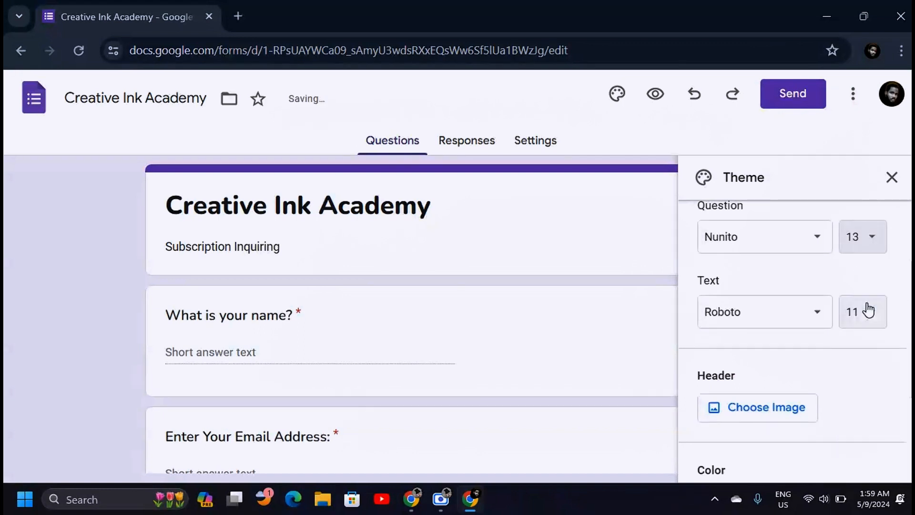
Change the body text font from Roboto to Nunito
{"action": "scroll", "coordinate": [791, 286], "scroll_direction": "down", "scroll_amount": 1}
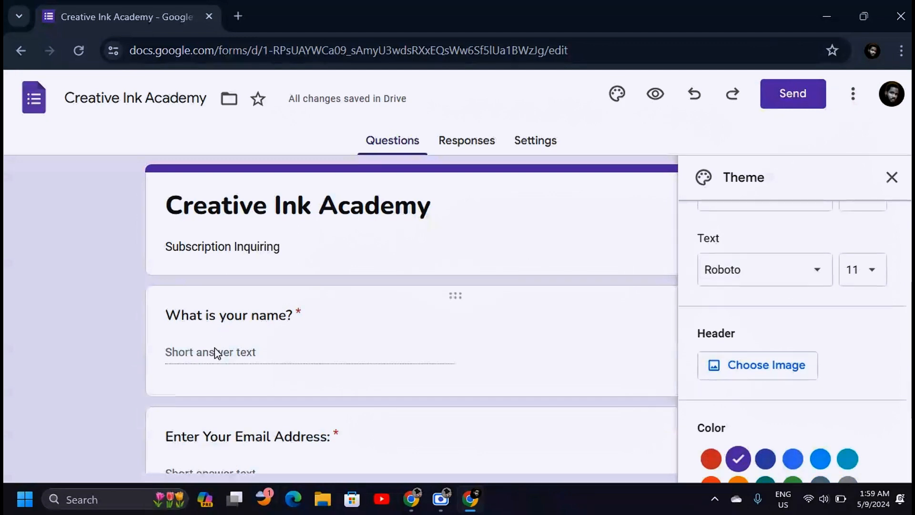
{"action": "left_click", "coordinate": [817, 276]}
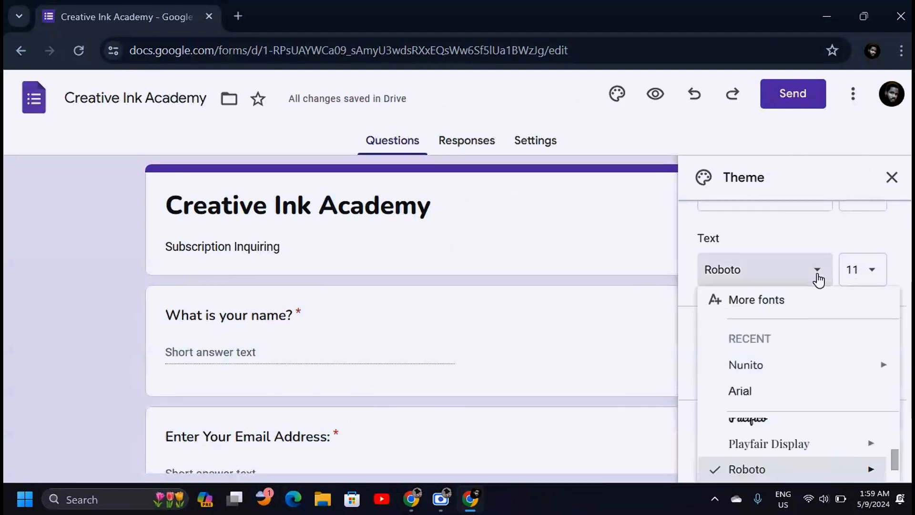
{"action": "mouse_move", "coordinate": [753, 372]}
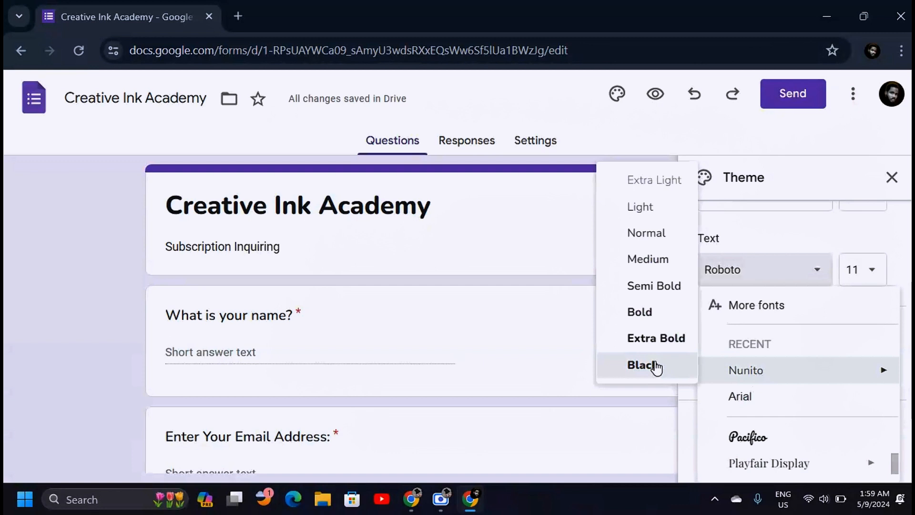
{"action": "left_click", "coordinate": [651, 260]}
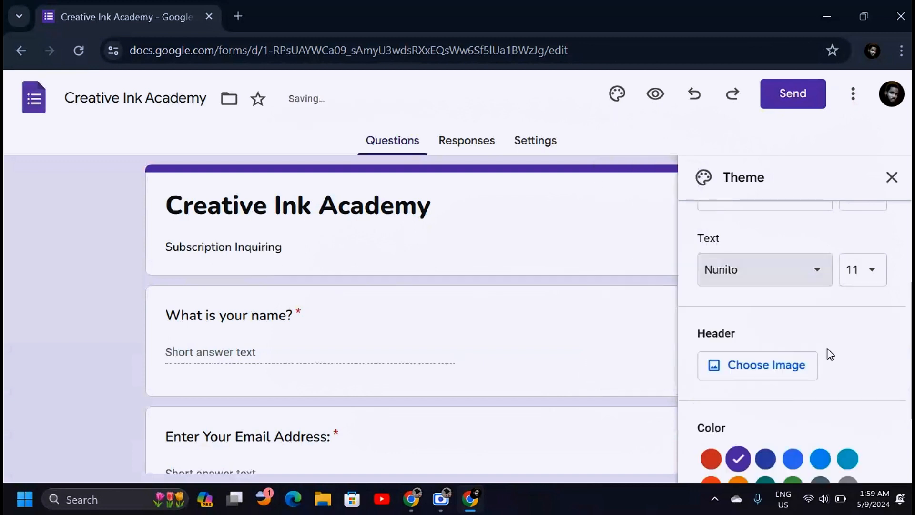
{"action": "scroll", "coordinate": [830, 354], "scroll_direction": "down", "scroll_amount": 2}
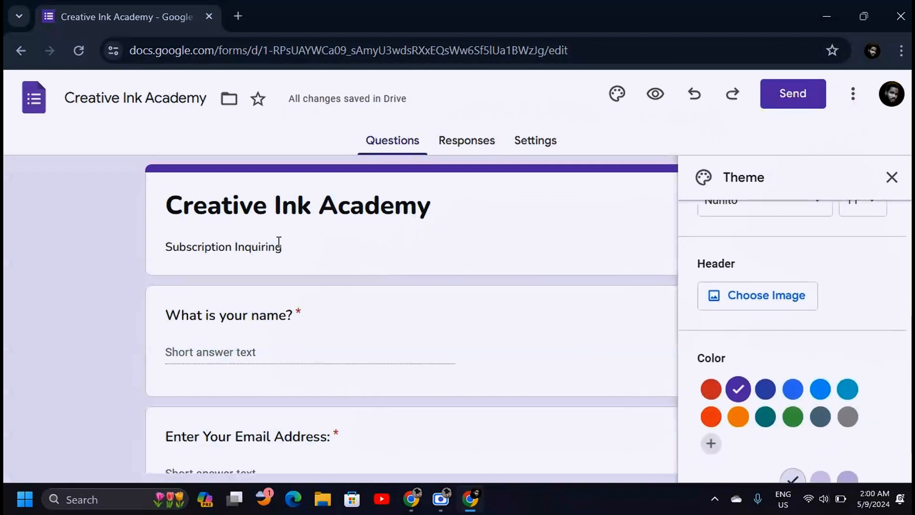
{"action": "left_click", "coordinate": [793, 303]}
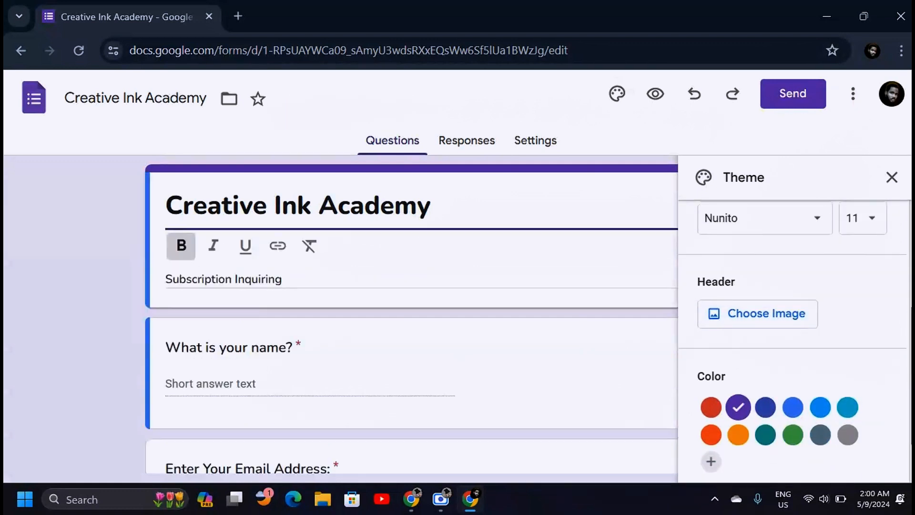
Open the header image picker, browse the Illustrations and Birthday themes, then go to Upload
{"action": "left_click", "coordinate": [748, 320]}
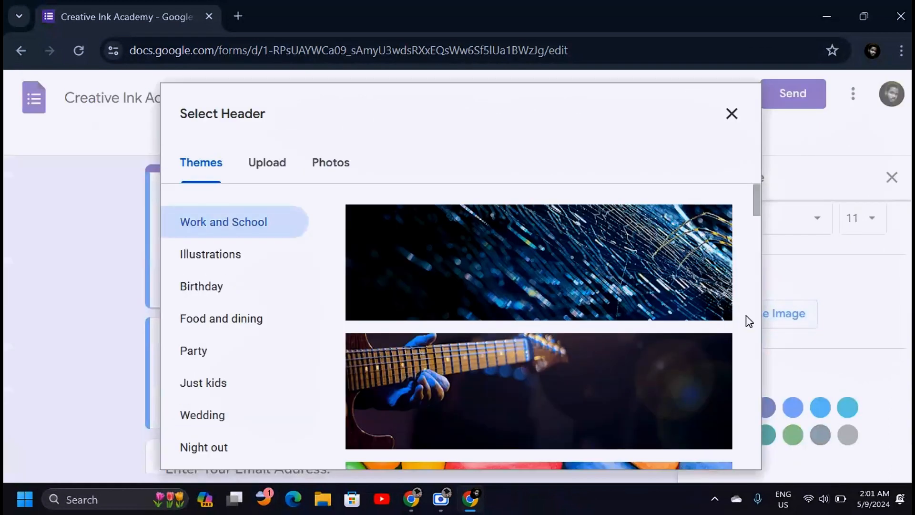
{"action": "mouse_move", "coordinate": [757, 196]}
{"action": "left_mouse_down"}
{"action": "mouse_move", "coordinate": [750, 336]}
{"action": "mouse_move", "coordinate": [753, 414]}
{"action": "mouse_move", "coordinate": [754, 218]}
{"action": "mouse_move", "coordinate": [758, 460]}
{"action": "mouse_move", "coordinate": [756, 137]}
{"action": "left_mouse_up"}
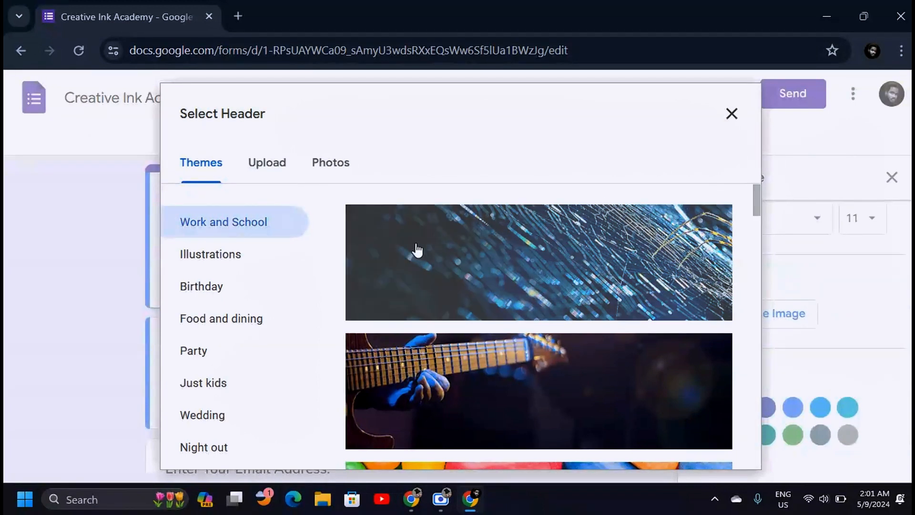
{"action": "left_click", "coordinate": [213, 256]}
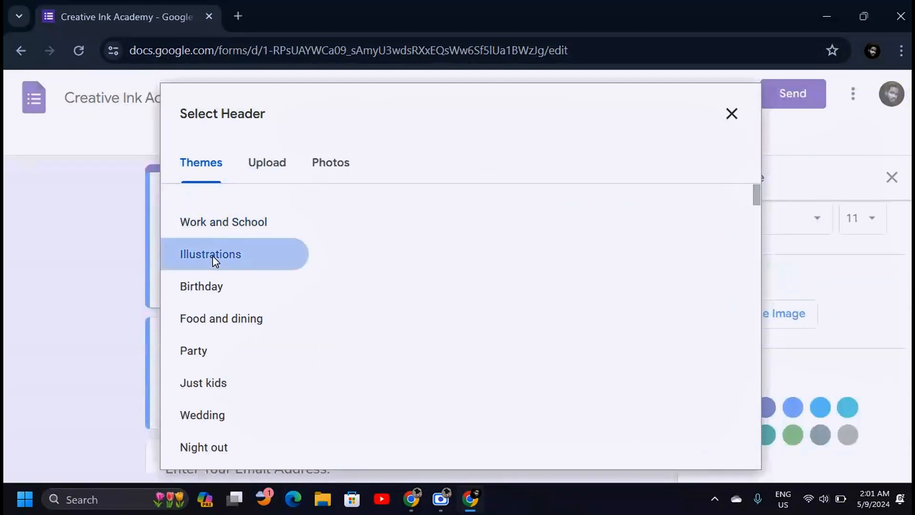
{"action": "left_click_drag", "start_coordinate": [757, 195], "coordinate": [756, 314]}
{"action": "left_click", "coordinate": [243, 294]}
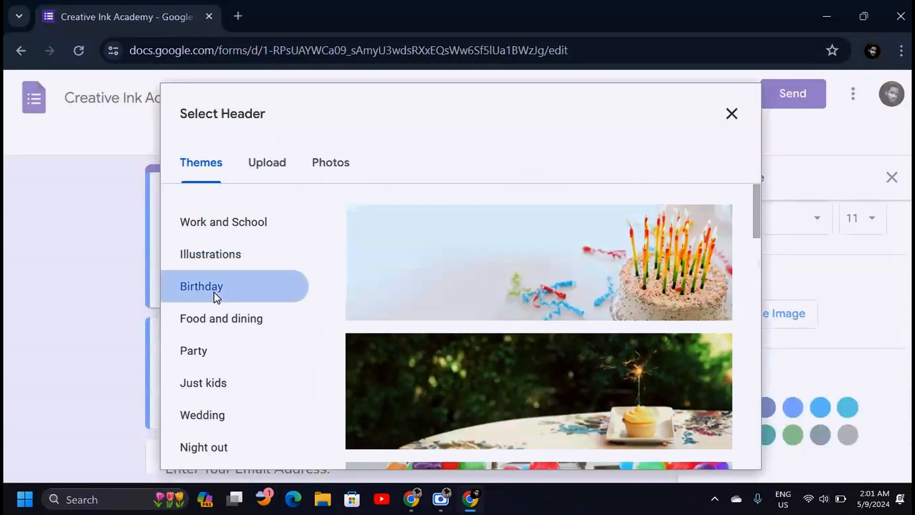
{"action": "left_click_drag", "start_coordinate": [755, 223], "coordinate": [748, 259]}
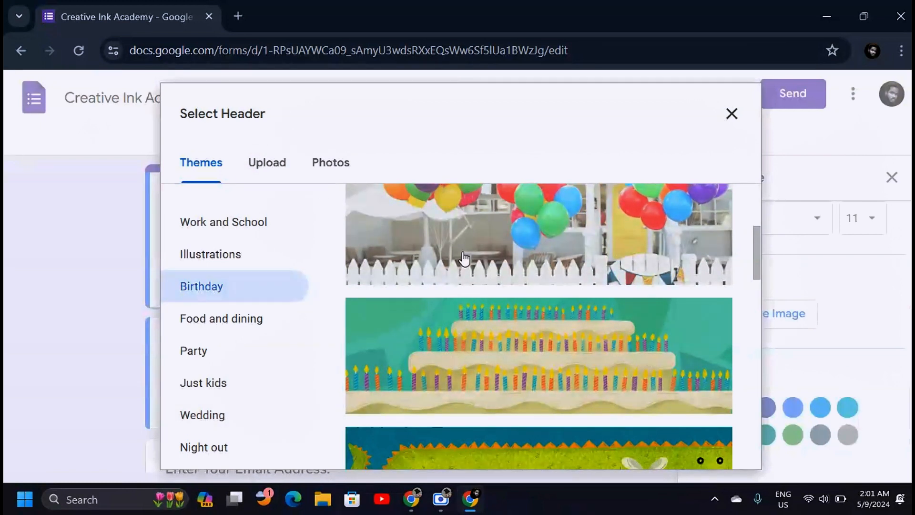
{"action": "left_click", "coordinate": [266, 167]}
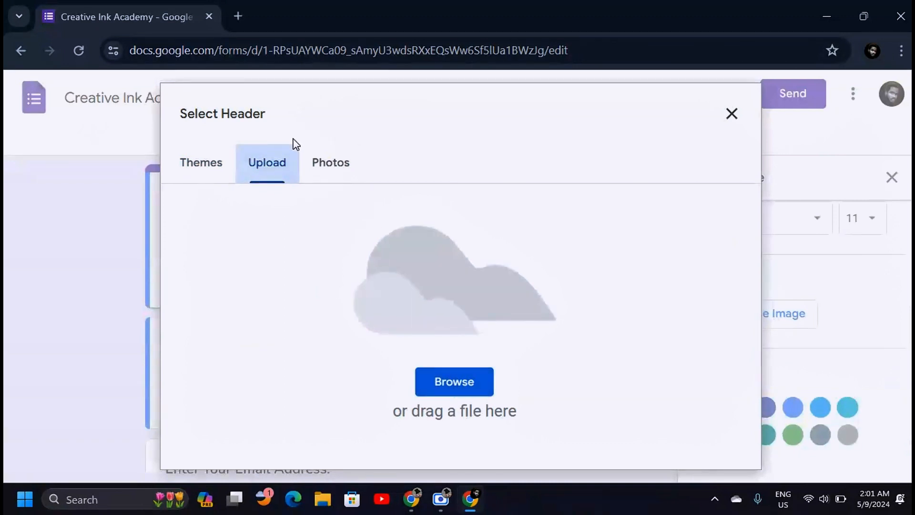
Upload GLoTJ_hXwAAZHbu from Pictures as the header image and confirm the adjusted crop
{"action": "left_click", "coordinate": [453, 380]}
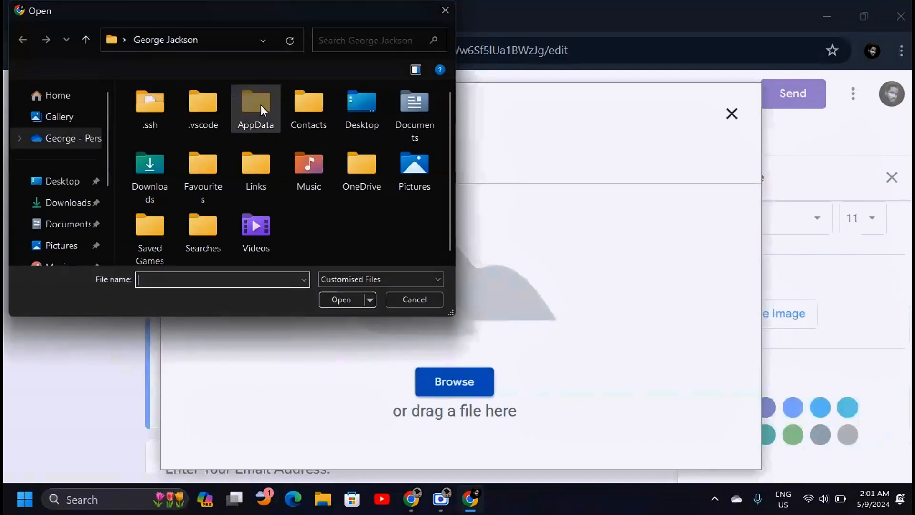
{"action": "left_click", "coordinate": [59, 135]}
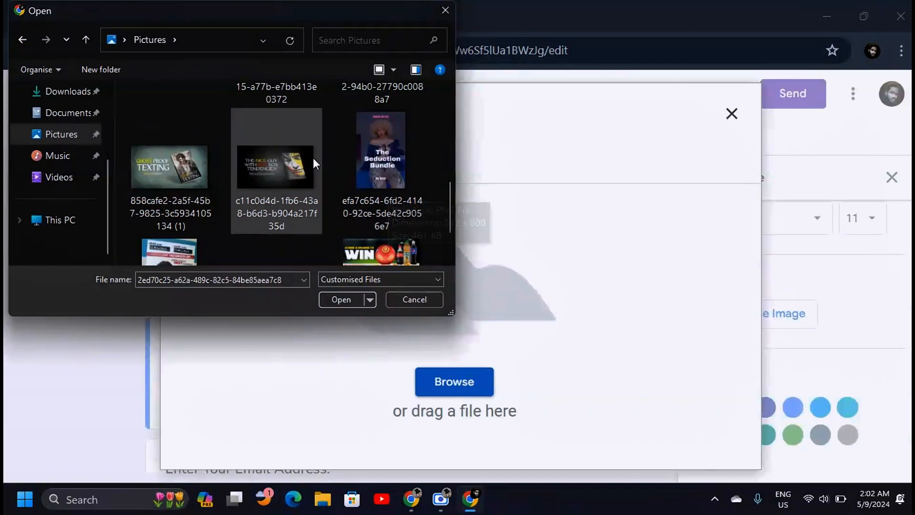
{"action": "left_click_drag", "start_coordinate": [447, 205], "coordinate": [450, 233]}
{"action": "left_click", "coordinate": [282, 228]}
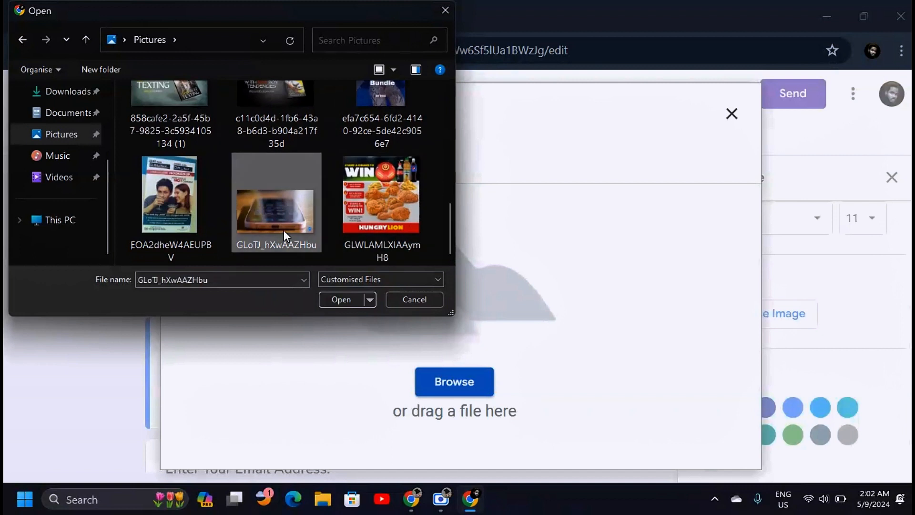
{"action": "left_click", "coordinate": [344, 299]}
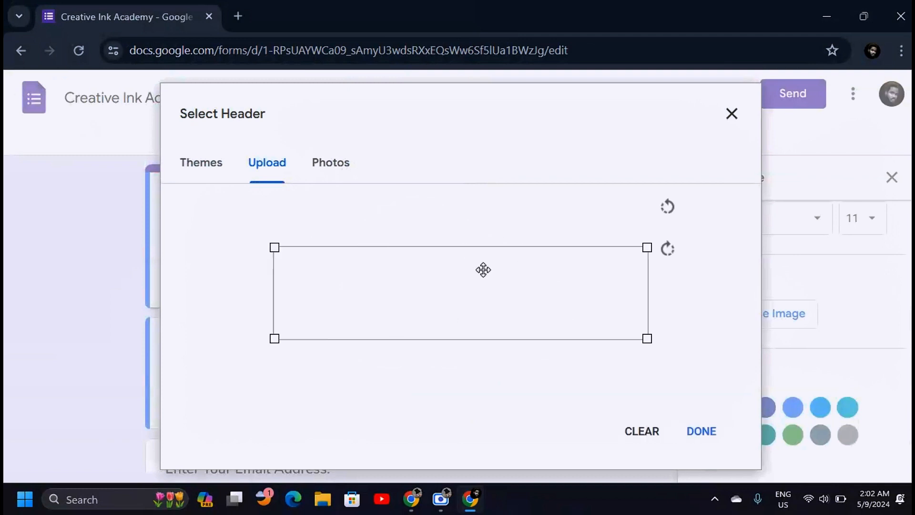
{"action": "mouse_move", "coordinate": [491, 285]}
{"action": "left_mouse_down"}
{"action": "mouse_move", "coordinate": [488, 263]}
{"action": "mouse_move", "coordinate": [499, 259]}
{"action": "mouse_move", "coordinate": [494, 343]}
{"action": "mouse_move", "coordinate": [495, 292]}
{"action": "mouse_move", "coordinate": [497, 300]}
{"action": "left_mouse_up"}
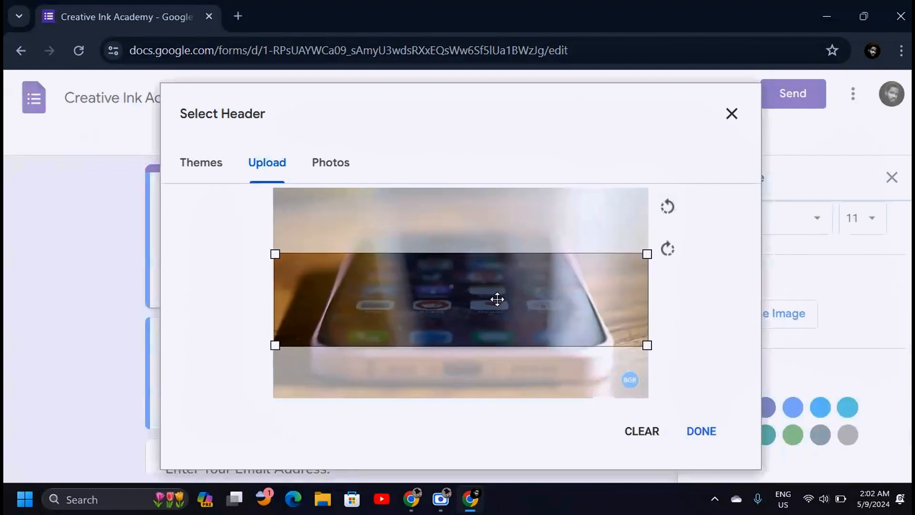
{"action": "left_click", "coordinate": [706, 433]}
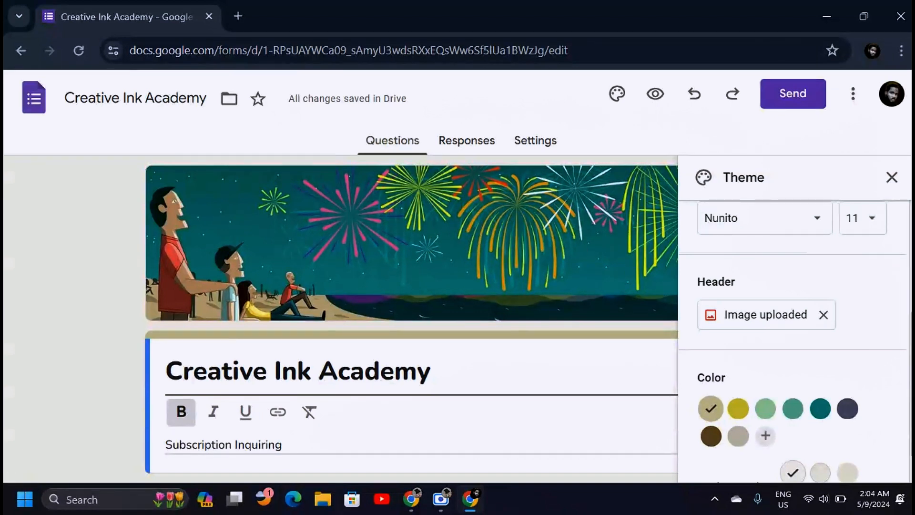
Try the yellow, green, teal, dark teal, navy and dark brown theme colours
{"action": "left_click", "coordinate": [737, 405]}
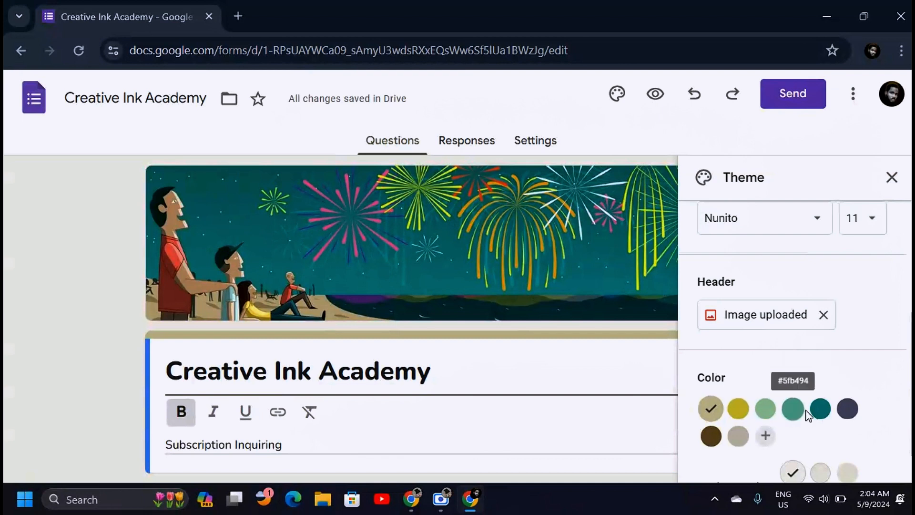
{"action": "scroll", "coordinate": [782, 400], "scroll_direction": "down", "scroll_amount": 1}
{"action": "left_click", "coordinate": [766, 360]}
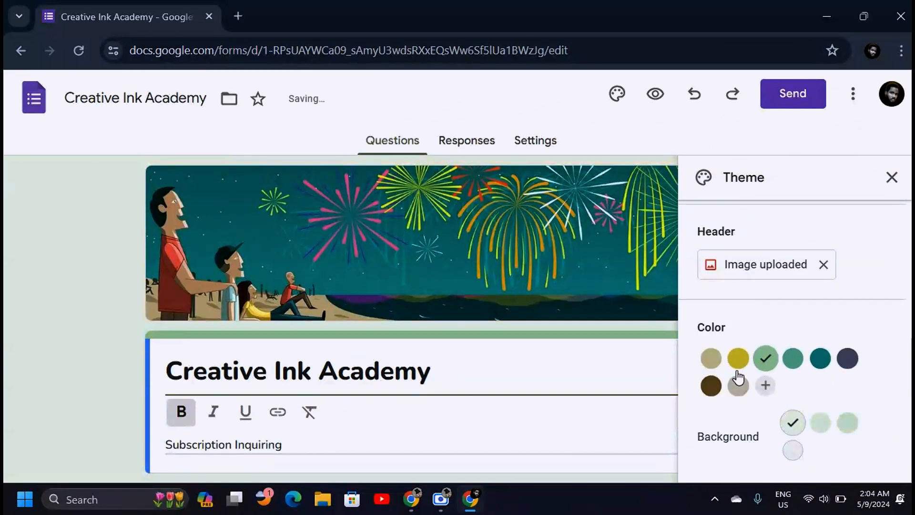
{"action": "left_click", "coordinate": [794, 362]}
{"action": "left_click", "coordinate": [821, 366]}
{"action": "left_click", "coordinate": [848, 363]}
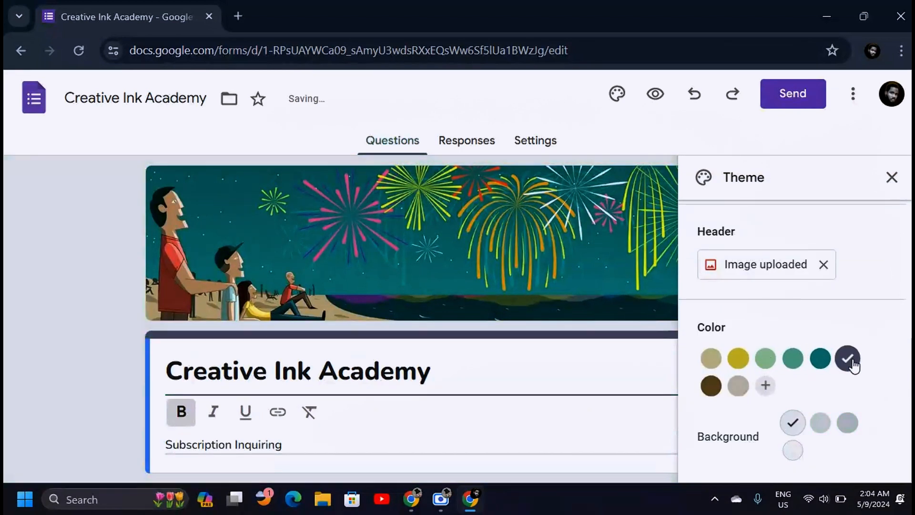
{"action": "left_click", "coordinate": [712, 387]}
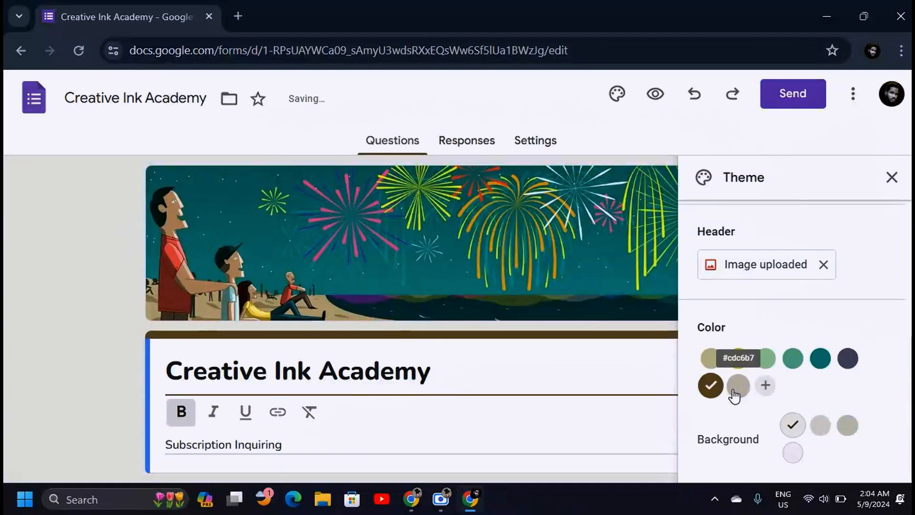
Create a custom purple theme colour #6226d2 and apply it
{"action": "left_click", "coordinate": [766, 385]}
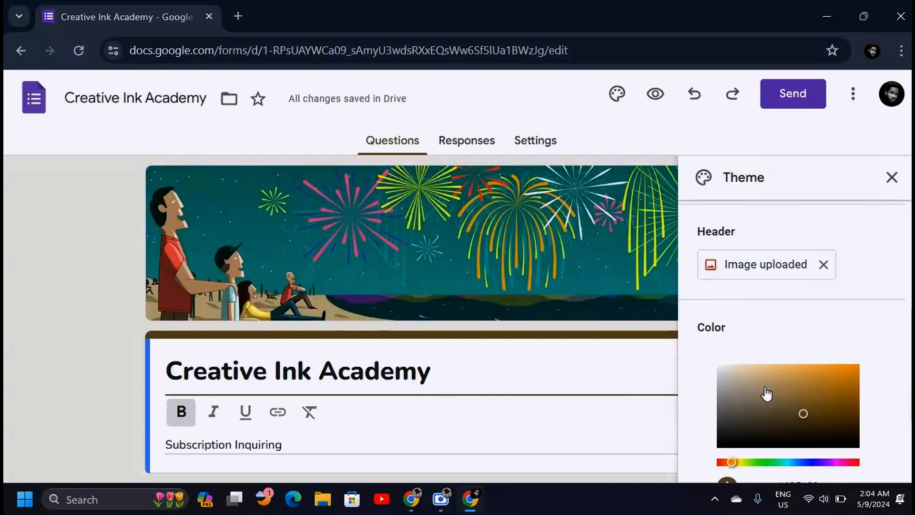
{"action": "scroll", "coordinate": [829, 367], "scroll_direction": "down", "scroll_amount": 3}
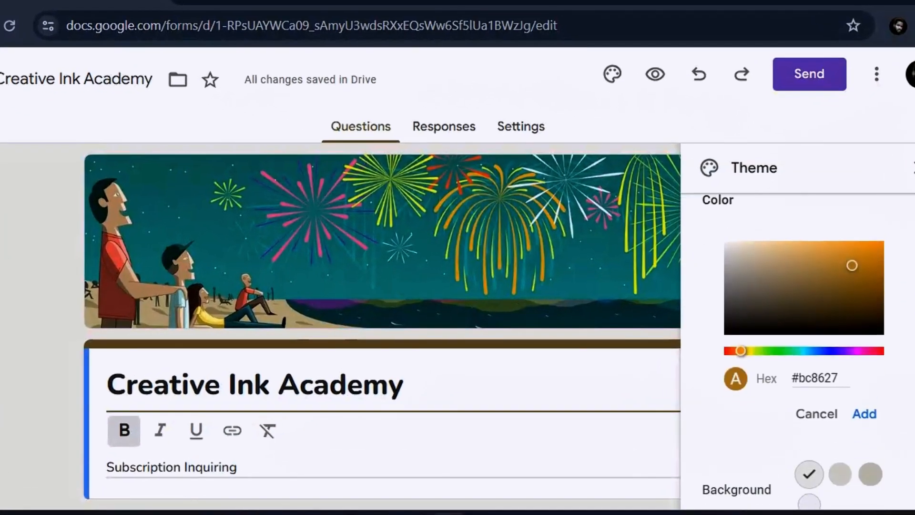
{"action": "left_click_drag", "start_coordinate": [807, 338], "coordinate": [830, 339]}
{"action": "left_click", "coordinate": [862, 254]}
{"action": "mouse_move", "coordinate": [862, 253]}
{"action": "left_mouse_down"}
{"action": "mouse_move", "coordinate": [871, 241]}
{"action": "mouse_move", "coordinate": [857, 252]}
{"action": "mouse_move", "coordinate": [856, 245]}
{"action": "left_mouse_up"}
{"action": "left_click", "coordinate": [865, 338]}
{"action": "left_click", "coordinate": [865, 260]}
{"action": "left_click", "coordinate": [841, 338]}
{"action": "left_click", "coordinate": [856, 264]}
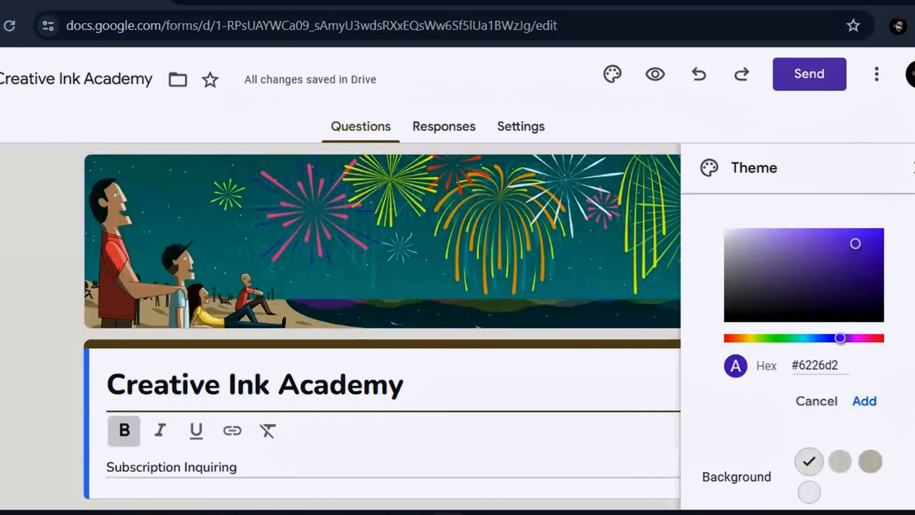
{"action": "left_click", "coordinate": [866, 396]}
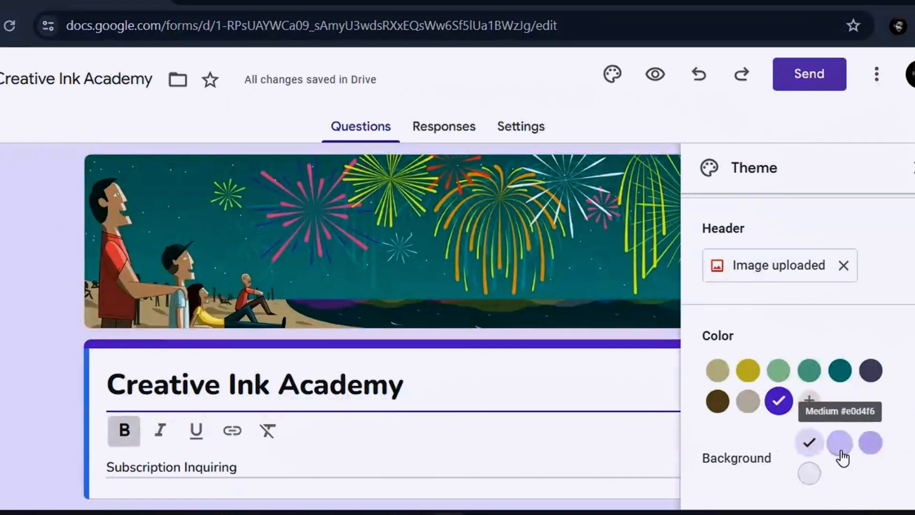
Try the lavender and grey backgrounds, settling on the darkest lavender shade
{"action": "left_click", "coordinate": [863, 446]}
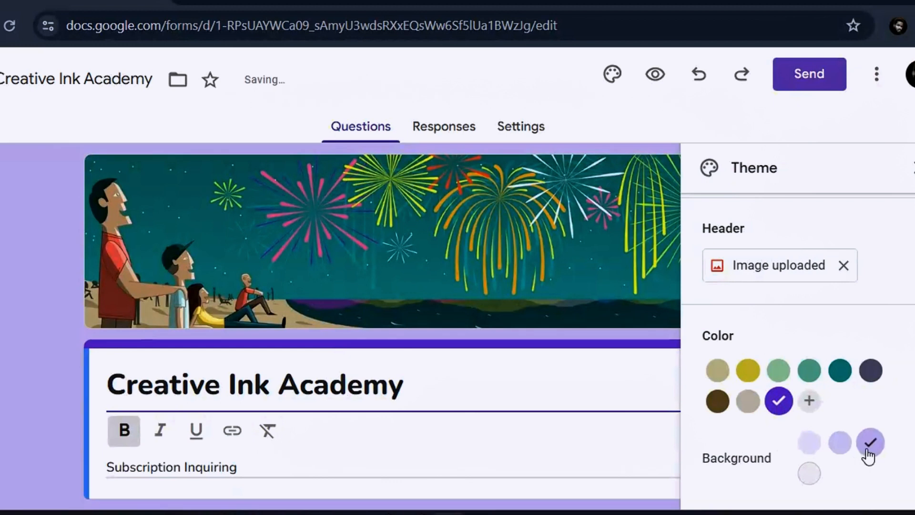
{"action": "left_click", "coordinate": [840, 442]}
{"action": "left_click", "coordinate": [810, 443]}
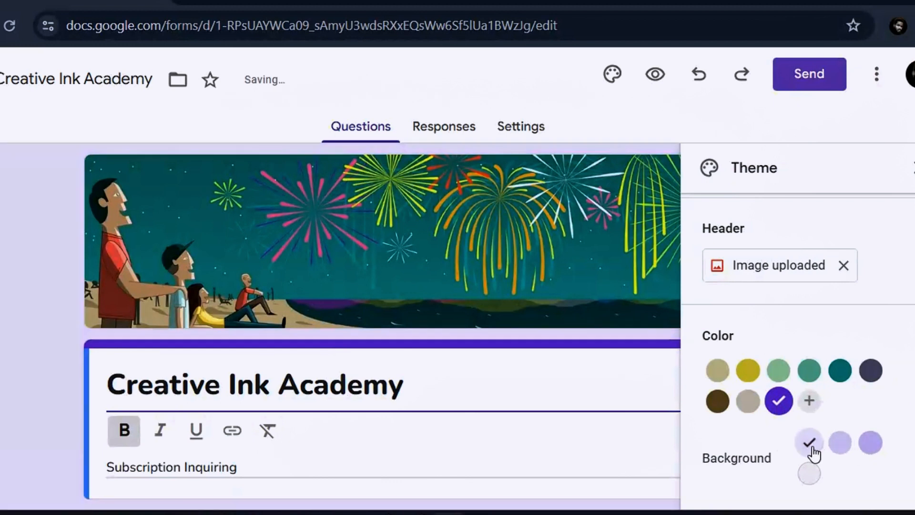
{"action": "left_click", "coordinate": [809, 476]}
{"action": "left_click", "coordinate": [841, 446]}
{"action": "left_click", "coordinate": [883, 447]}
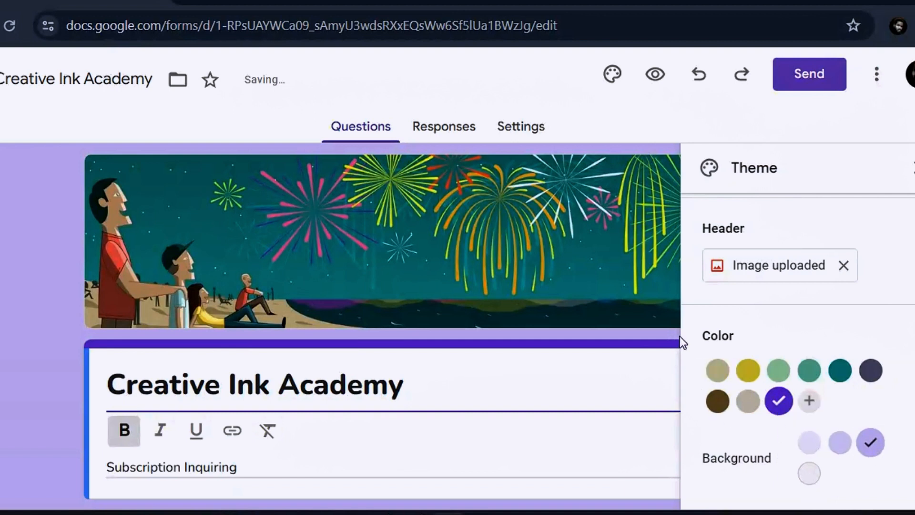
{"action": "left_click", "coordinate": [912, 167]}
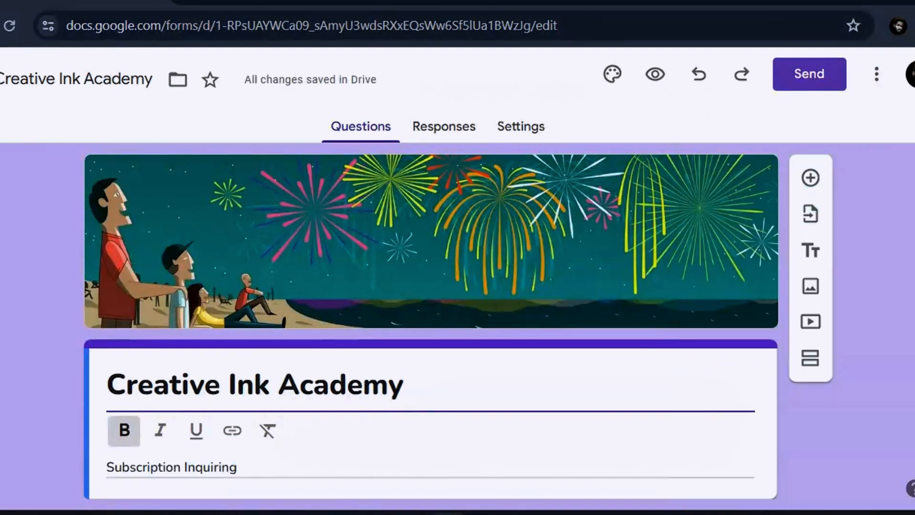
{"action": "scroll", "coordinate": [432, 322], "scroll_direction": "down", "scroll_amount": 1}
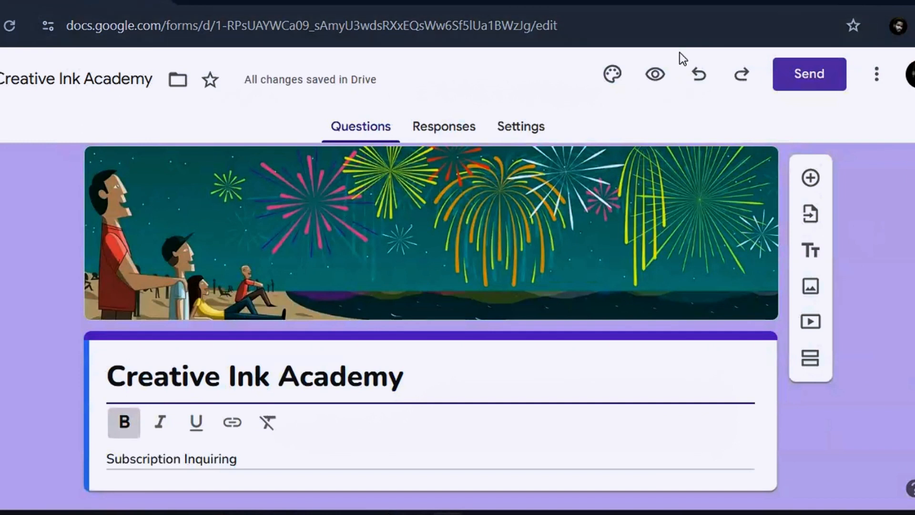
{"action": "left_click", "coordinate": [660, 73]}
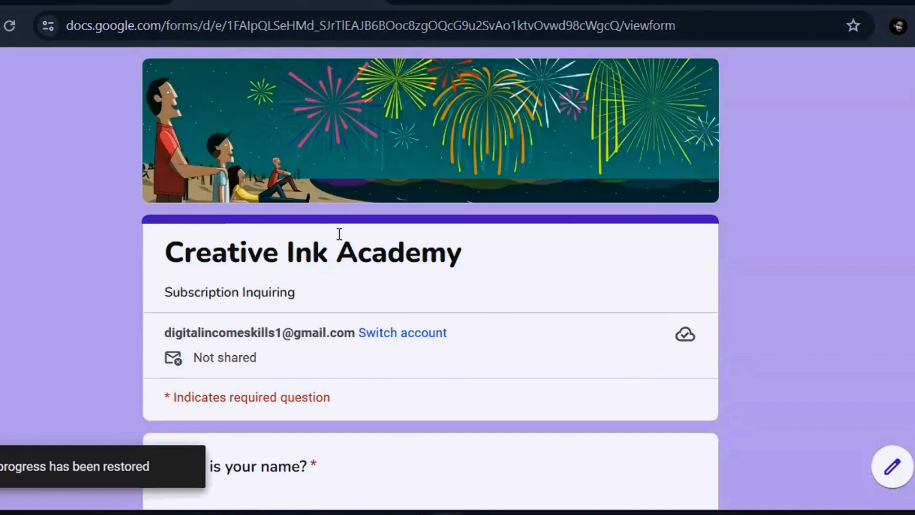
{"action": "scroll", "coordinate": [905, 182], "scroll_direction": "down", "scroll_amount": 3}
{"action": "scroll", "coordinate": [430, 279], "scroll_direction": "down", "scroll_amount": 10}
{"action": "scroll", "coordinate": [431, 279], "scroll_direction": "up", "scroll_amount": 5}
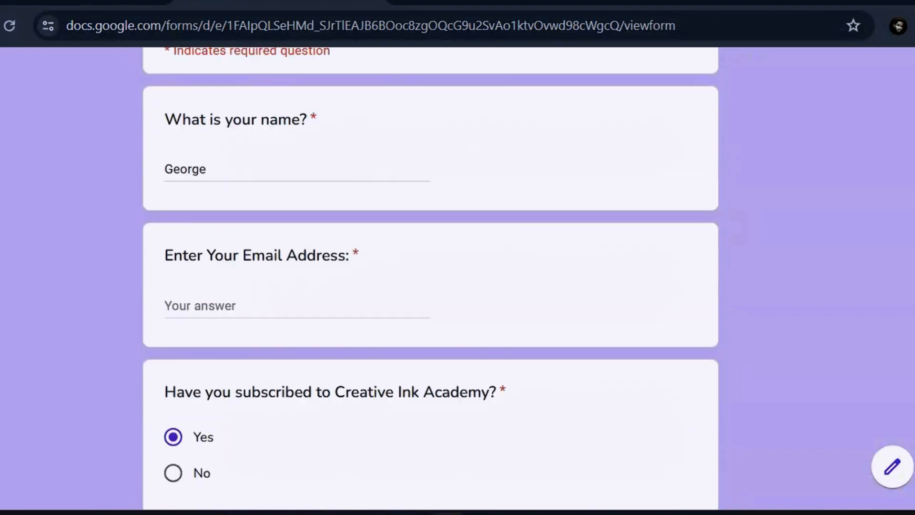
{"action": "scroll", "coordinate": [431, 279], "scroll_direction": "up", "scroll_amount": 6}
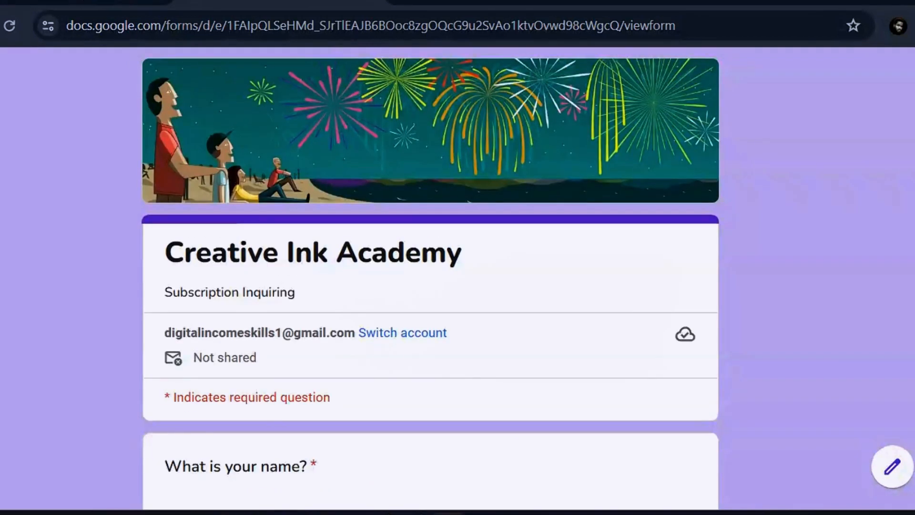
{"action": "left_click", "coordinate": [96, 2]}
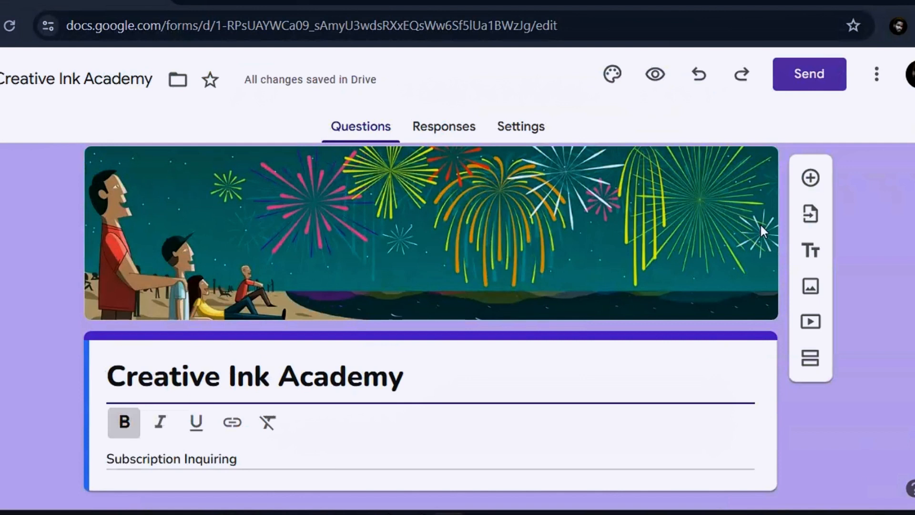
Remove the fireworks header and set a cropped phone close-up photo as the new header
{"action": "left_click", "coordinate": [612, 76]}
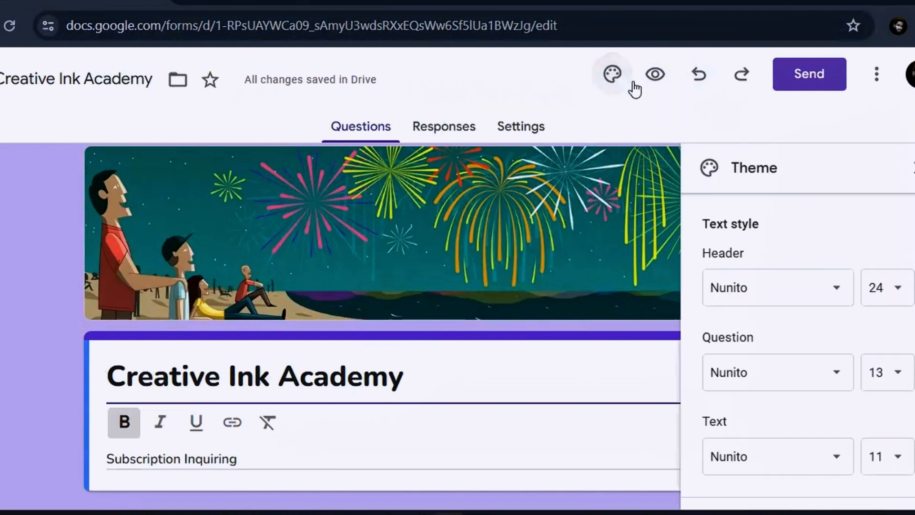
{"action": "scroll", "coordinate": [806, 363], "scroll_direction": "down", "scroll_amount": 5}
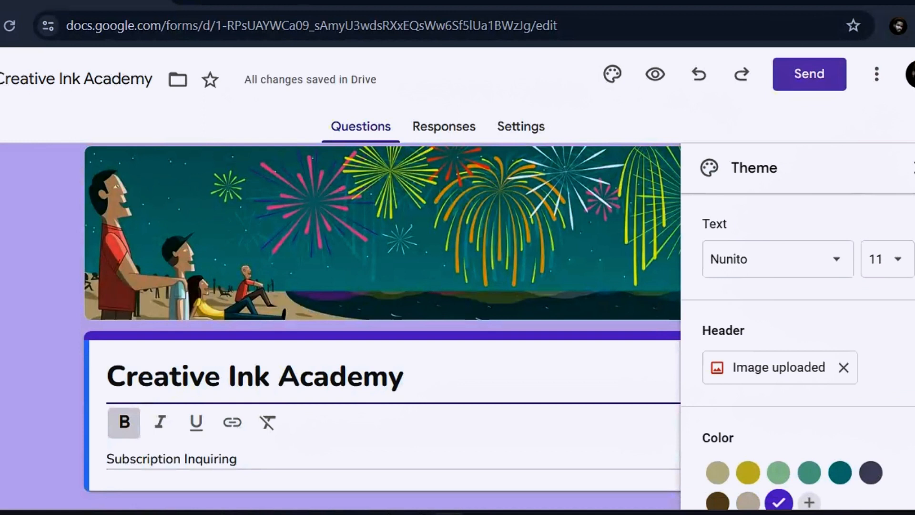
{"action": "left_click", "coordinate": [848, 308]}
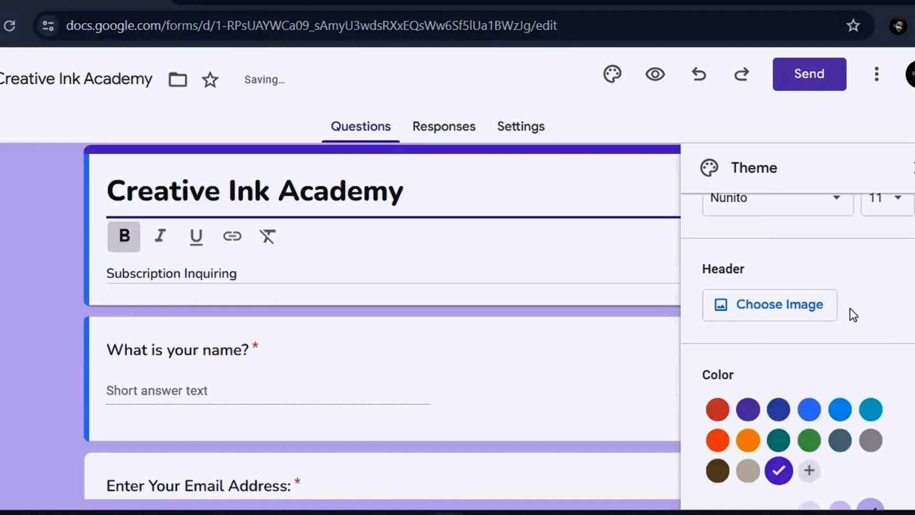
{"action": "left_click", "coordinate": [784, 302]}
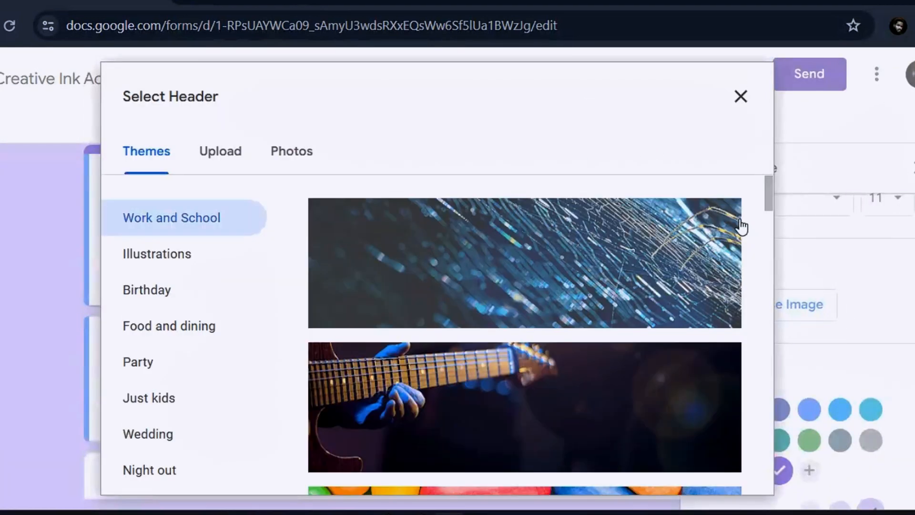
{"action": "left_click_drag", "start_coordinate": [767, 198], "coordinate": [767, 250]}
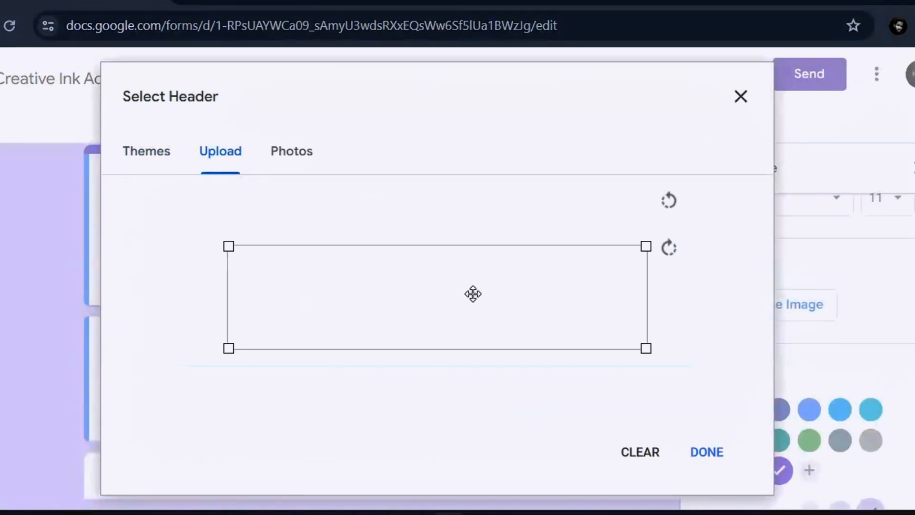
{"action": "left_click_drag", "start_coordinate": [503, 301], "coordinate": [507, 366]}
{"action": "left_click", "coordinate": [714, 453]}
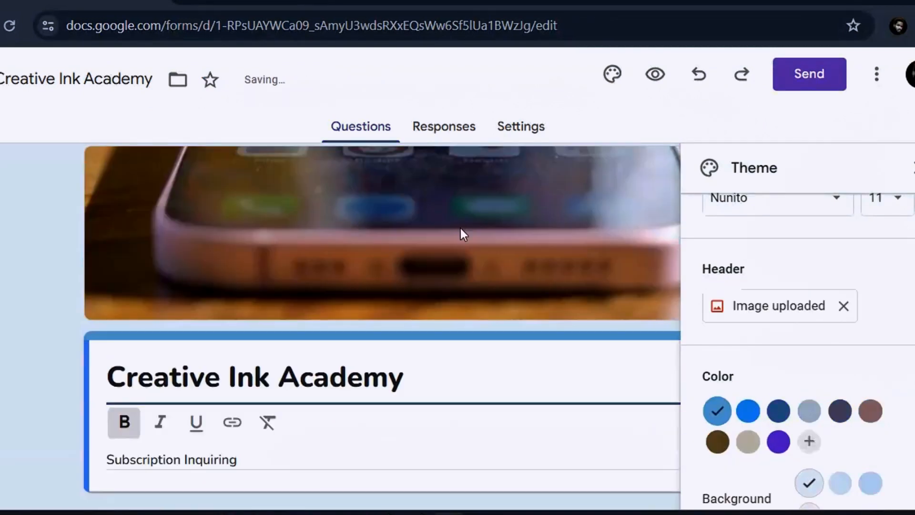
{"action": "left_click", "coordinate": [662, 72]}
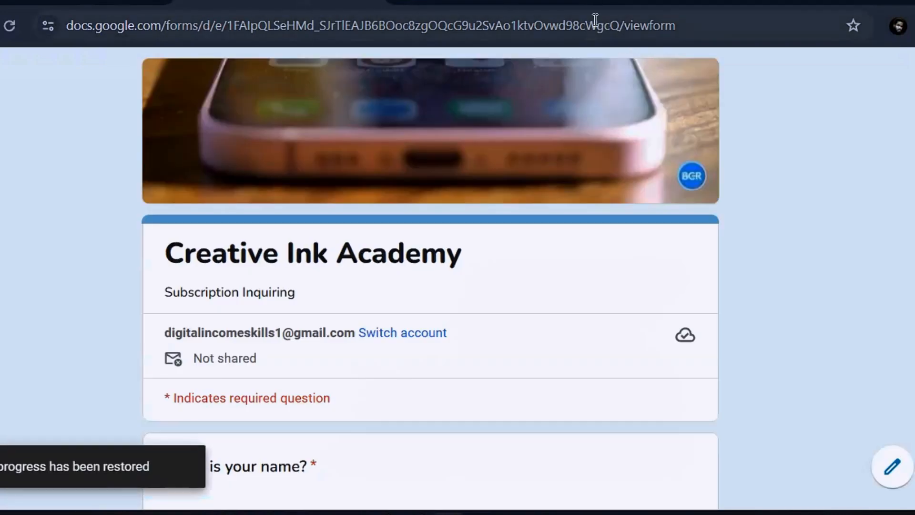
{"action": "scroll", "coordinate": [431, 278], "scroll_direction": "down", "scroll_amount": 5}
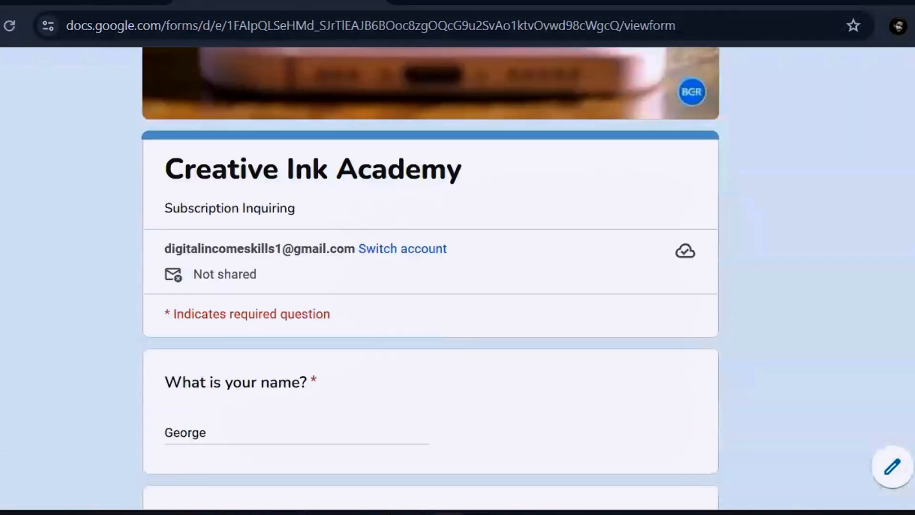
{"action": "scroll", "coordinate": [431, 279], "scroll_direction": "up", "scroll_amount": 5}
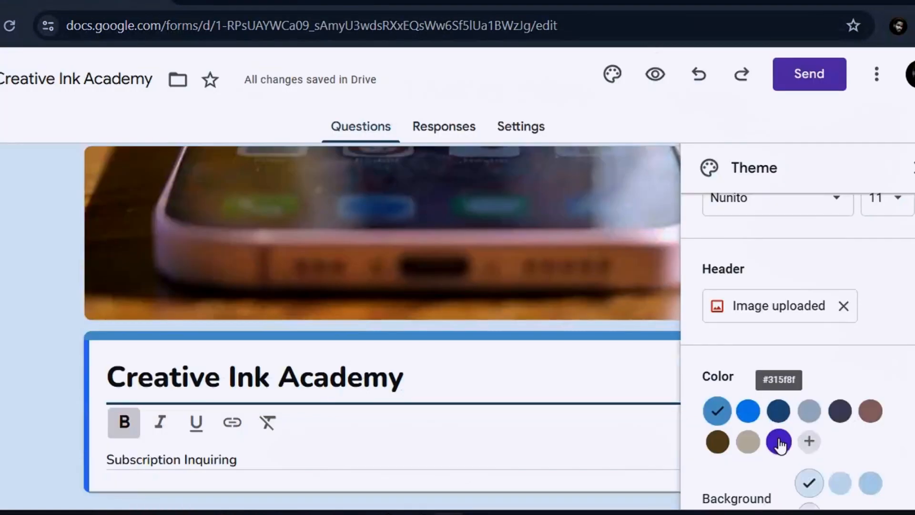
{"action": "left_click", "coordinate": [781, 441]}
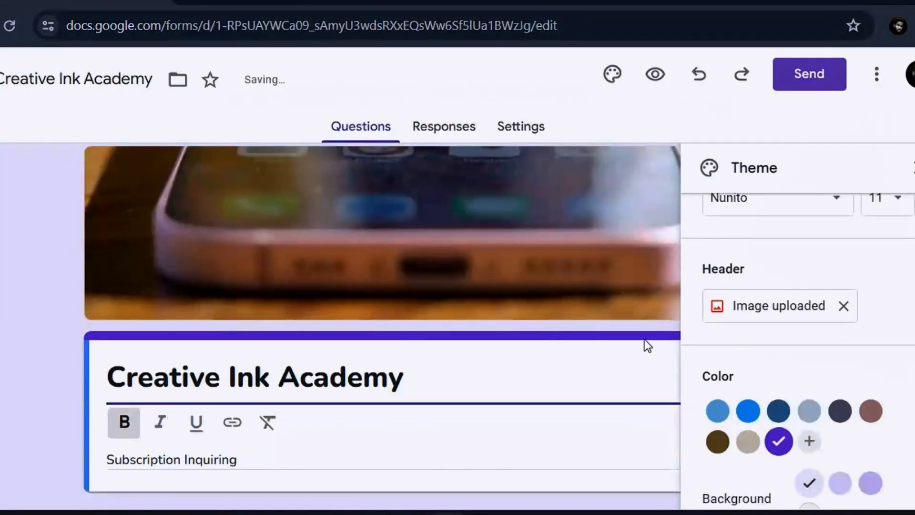
Preview the purple theme, then apply the darkest lavender background and preview the restyled form
{"action": "left_click", "coordinate": [657, 74]}
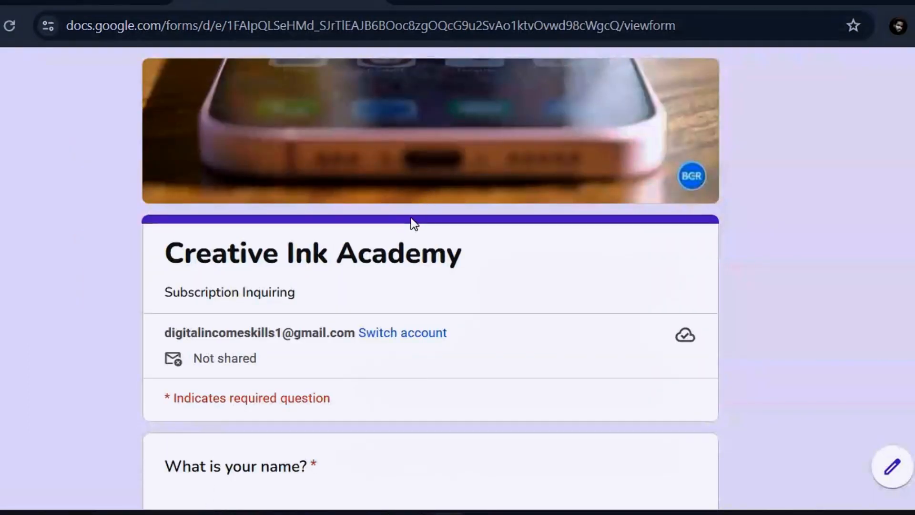
{"action": "left_click", "coordinate": [371, 1]}
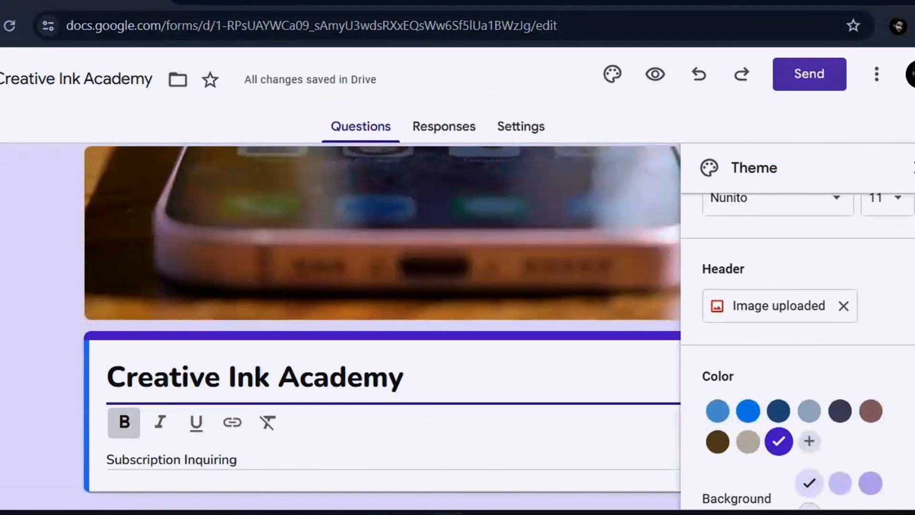
{"action": "scroll", "coordinate": [798, 333], "scroll_direction": "down", "scroll_amount": 1}
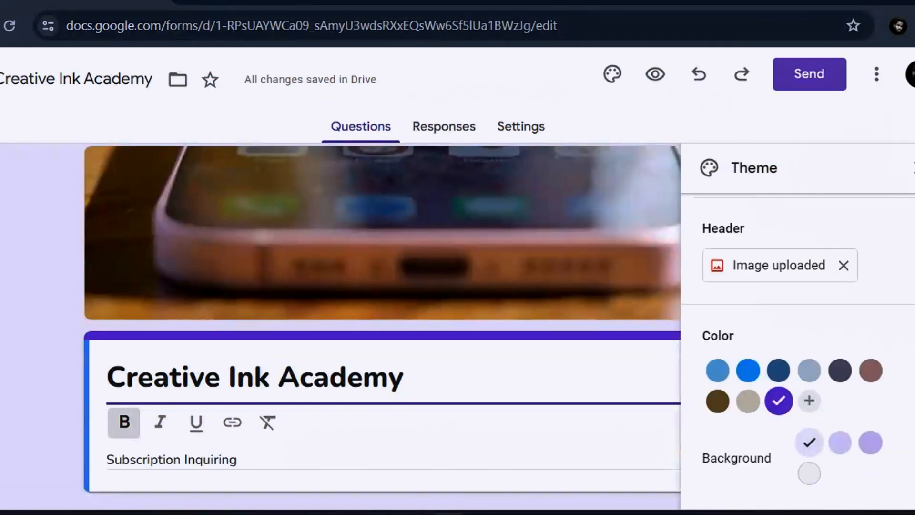
{"action": "left_click", "coordinate": [871, 447]}
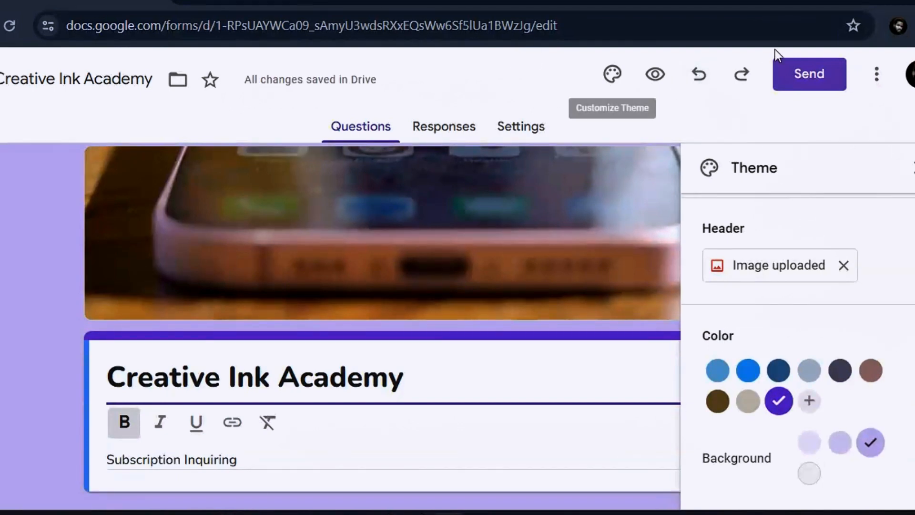
{"action": "left_click", "coordinate": [650, 71]}
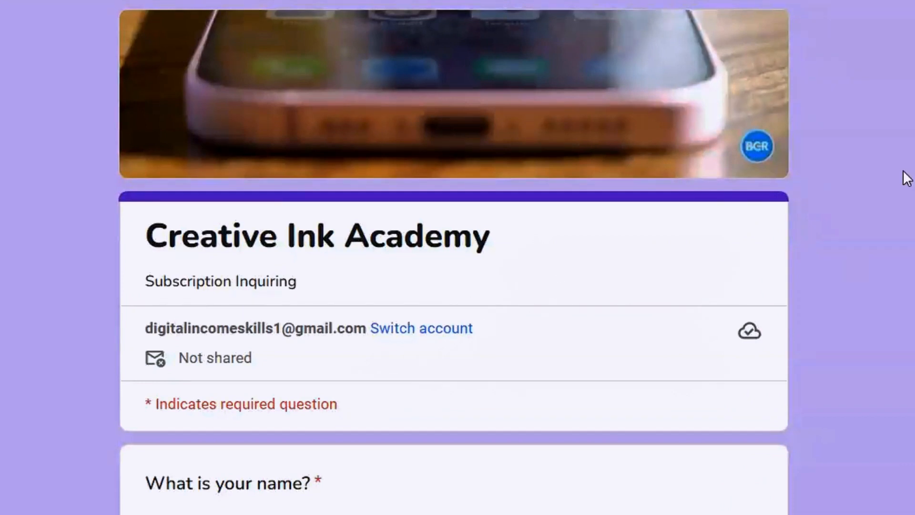
Scroll up and down through the preview of the purple-themed Creative Ink Academy form
{"action": "scroll", "coordinate": [454, 258], "scroll_direction": "down", "scroll_amount": 7}
{"action": "scroll", "coordinate": [454, 257], "scroll_direction": "up", "scroll_amount": 7}
{"action": "scroll", "coordinate": [454, 257], "scroll_direction": "down", "scroll_amount": 10}
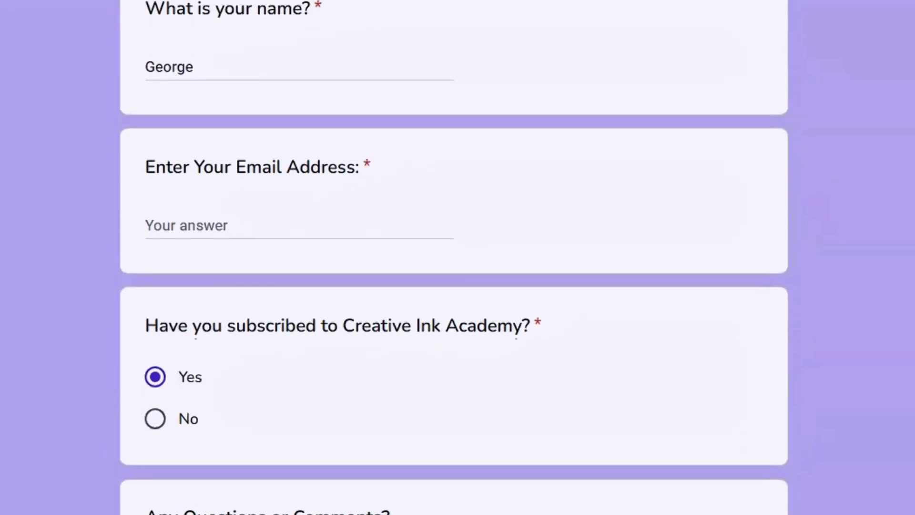
{"action": "scroll", "coordinate": [454, 257], "scroll_direction": "up", "scroll_amount": 8}
{"action": "scroll", "coordinate": [454, 257], "scroll_direction": "down", "scroll_amount": 8}
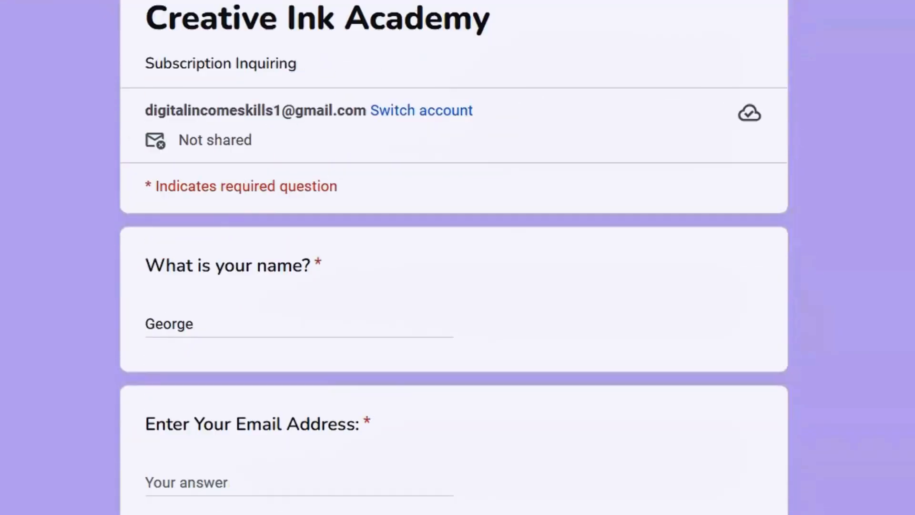
{"action": "scroll", "coordinate": [454, 258], "scroll_direction": "up", "scroll_amount": 10}
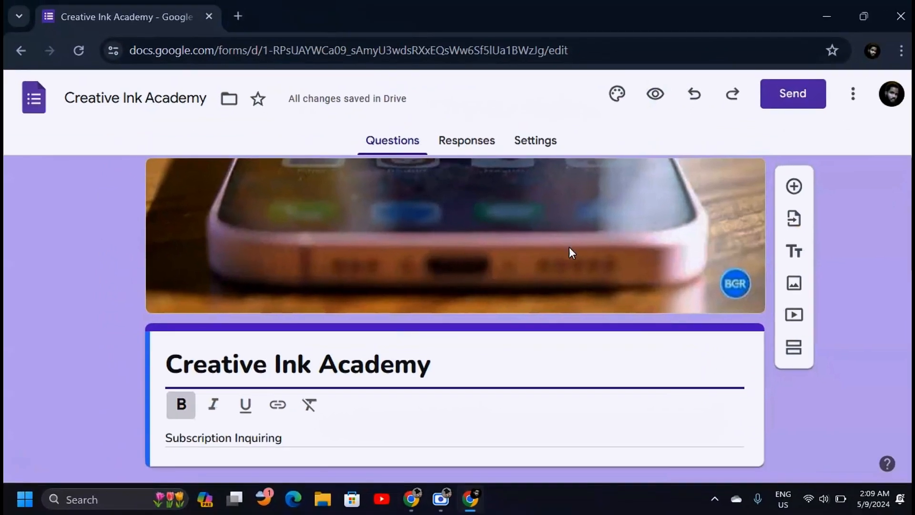
Open the Send form dialog on email sharing and start in the To recipients field
{"action": "left_click", "coordinate": [791, 97]}
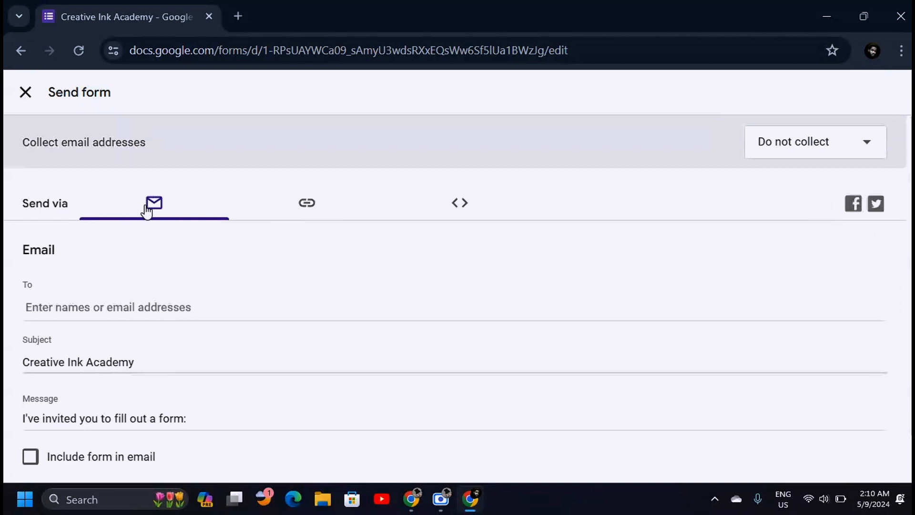
{"action": "left_click", "coordinate": [119, 307]}
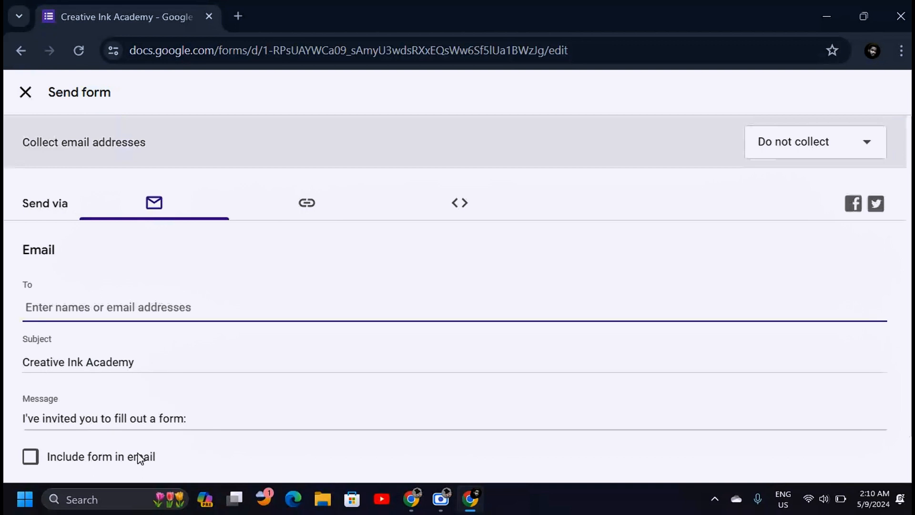
{"action": "mouse_move", "coordinate": [910, 344]}
{"action": "left_mouse_down"}
{"action": "mouse_move", "coordinate": [911, 391]}
{"action": "mouse_move", "coordinate": [911, 344]}
{"action": "left_mouse_up"}
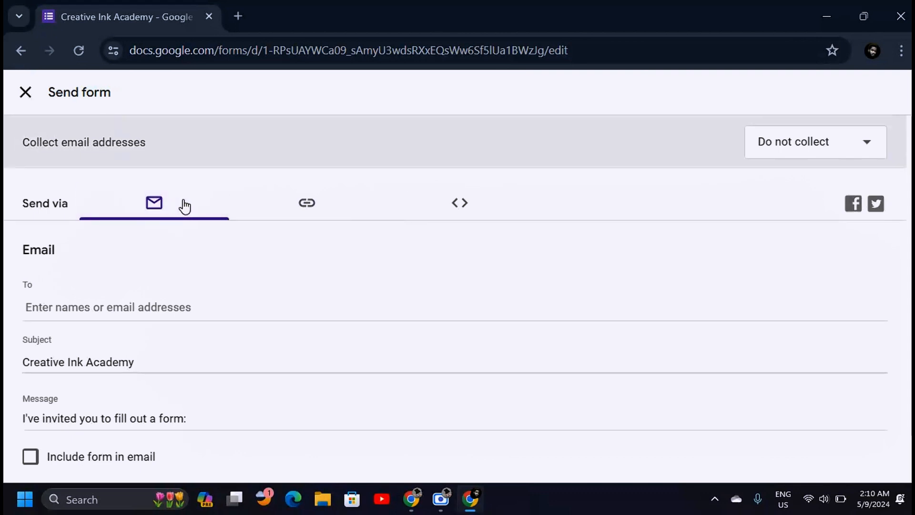
Shorten the sharing link to a forms.gle address, then show the 640 by 932 px embed code
{"action": "left_click", "coordinate": [309, 208]}
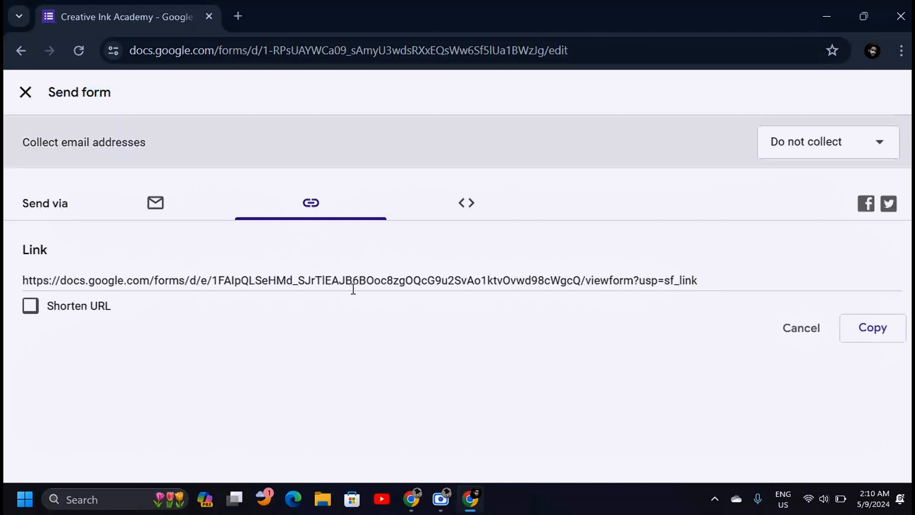
{"action": "left_click", "coordinate": [517, 289]}
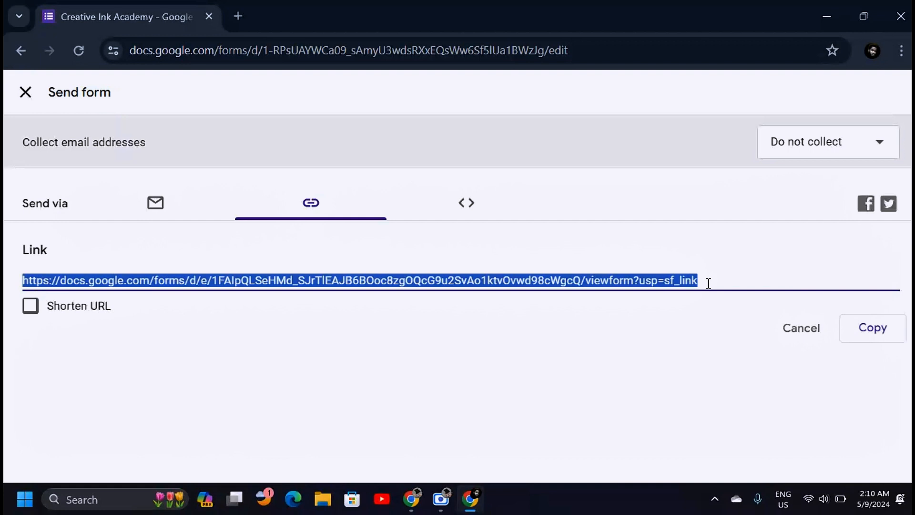
{"action": "left_click", "coordinate": [362, 269]}
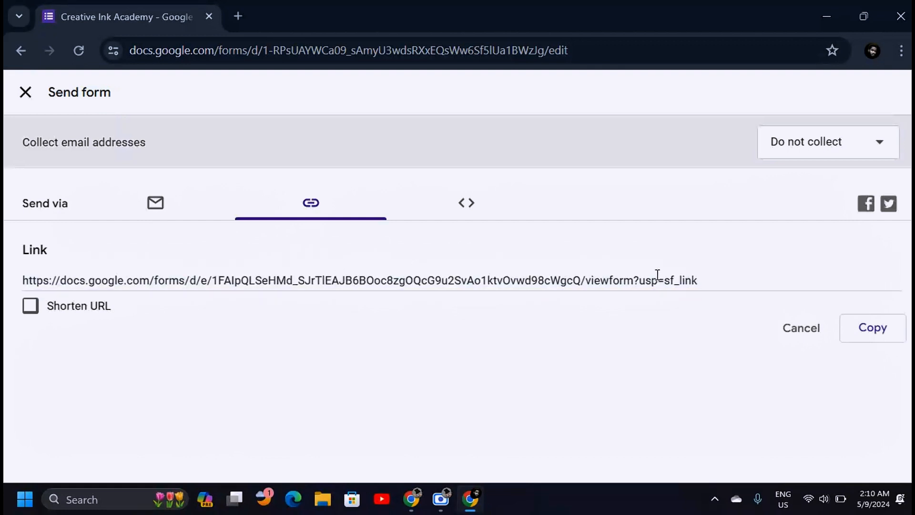
{"action": "left_click", "coordinate": [529, 280]}
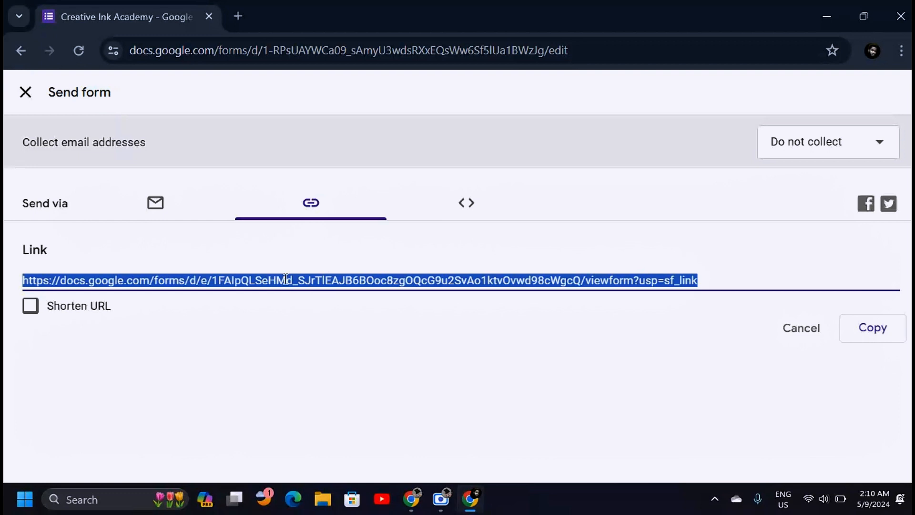
{"action": "left_click", "coordinate": [30, 306]}
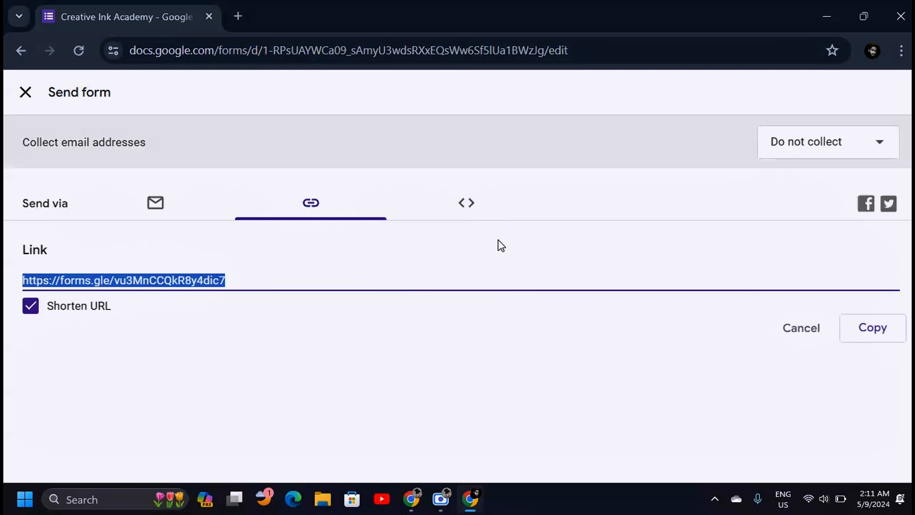
{"action": "left_click", "coordinate": [472, 205]}
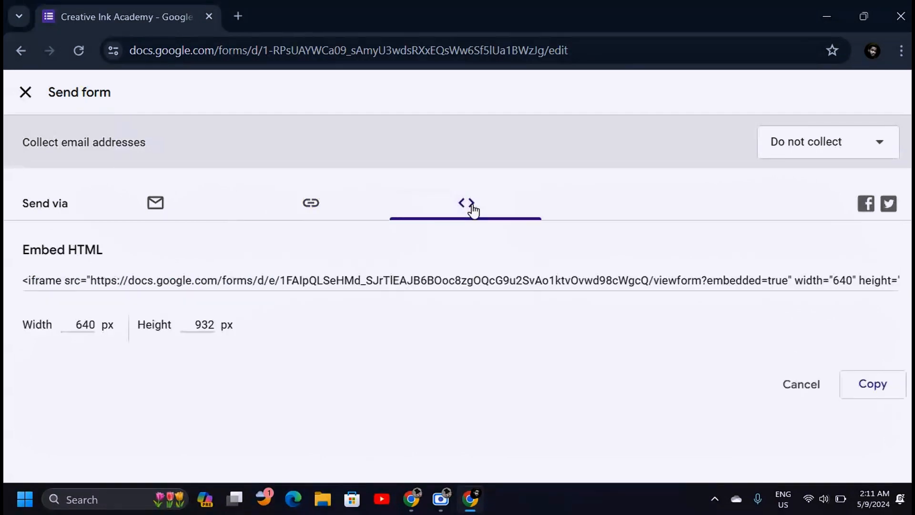
Select the iframe embed HTML code and copy it to the clipboard
{"action": "left_click", "coordinate": [31, 274]}
{"action": "left_click", "coordinate": [91, 257]}
{"action": "left_click", "coordinate": [24, 276]}
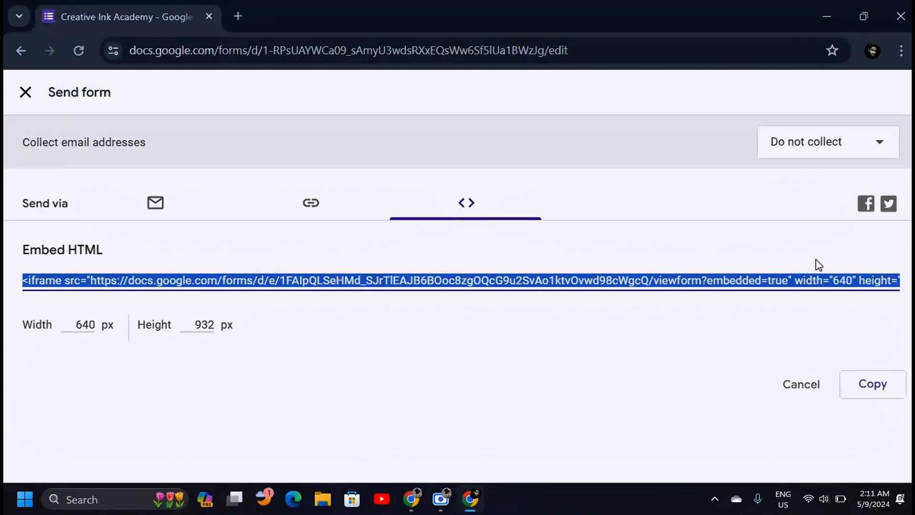
{"action": "left_click", "coordinate": [876, 395]}
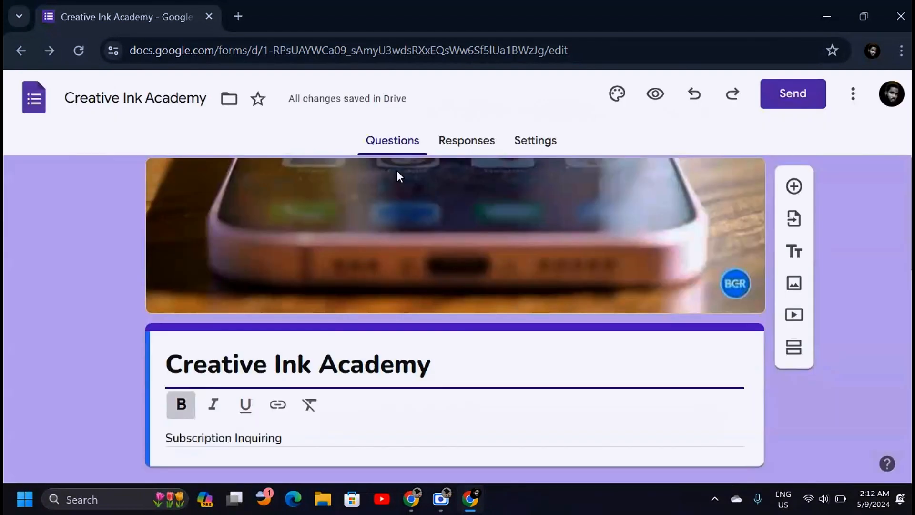
Reopen the Send form dialog on the Link tab and select the full-length form link
{"action": "mouse_move", "coordinate": [318, 107]}
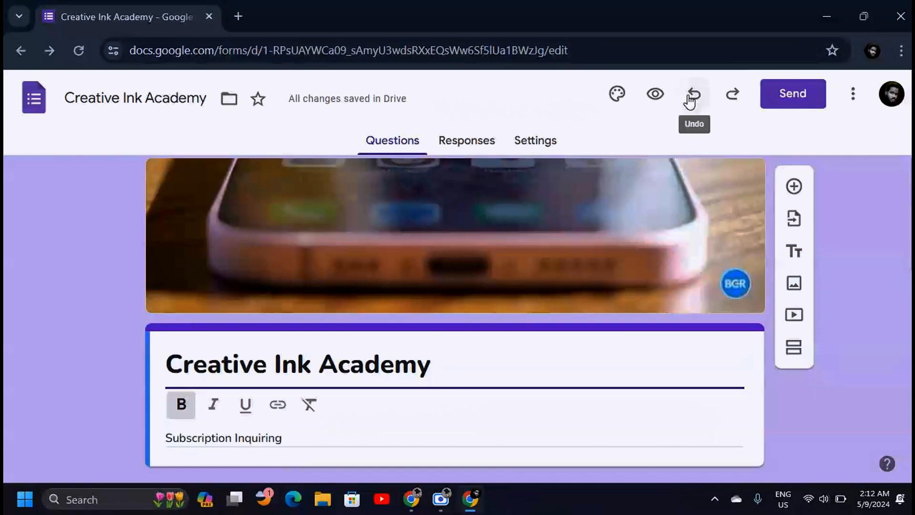
{"action": "left_click", "coordinate": [852, 99]}
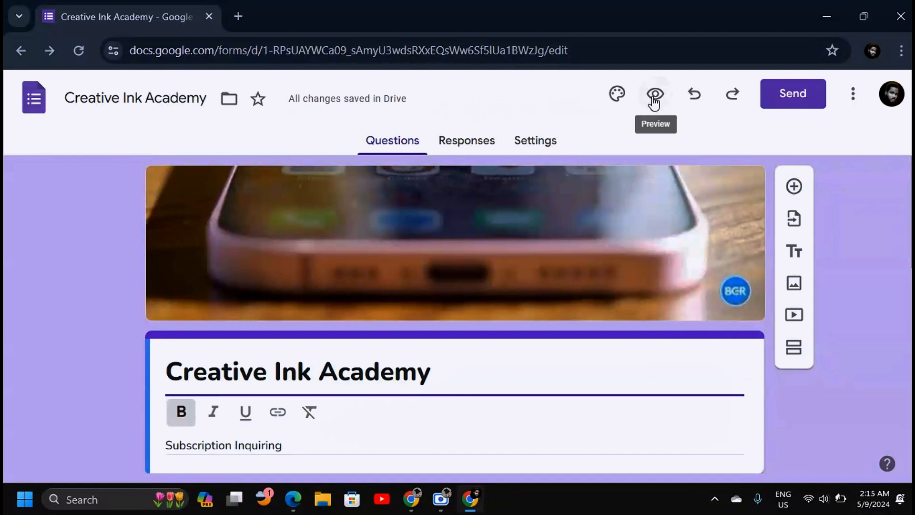
{"action": "left_click", "coordinate": [791, 98]}
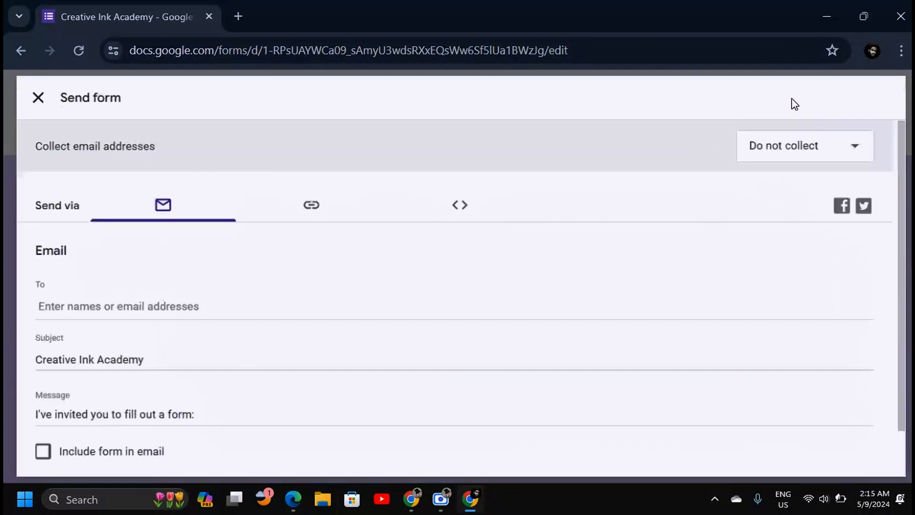
{"action": "left_click", "coordinate": [307, 205]}
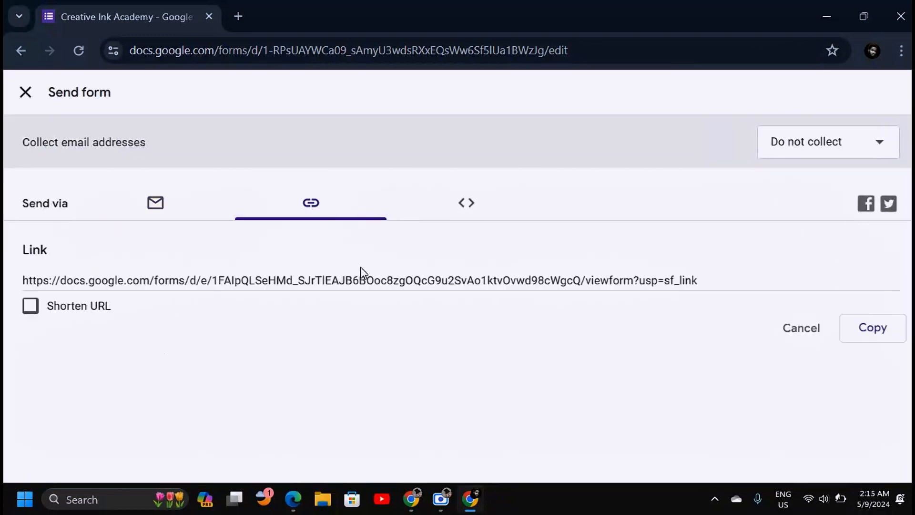
{"action": "left_click", "coordinate": [390, 270]}
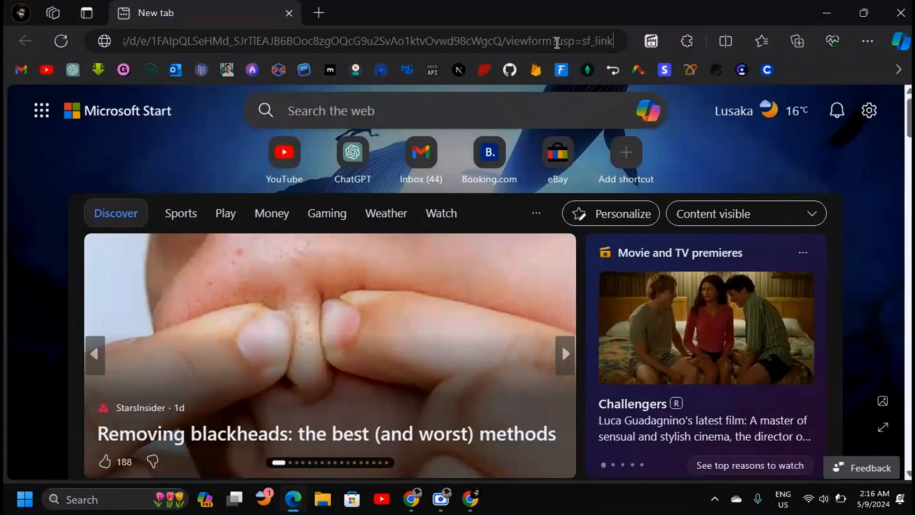
Load the pasted form link, correct the comment's spelling to 'beginner', and submit the test response
{"action": "key", "text": "Return"}
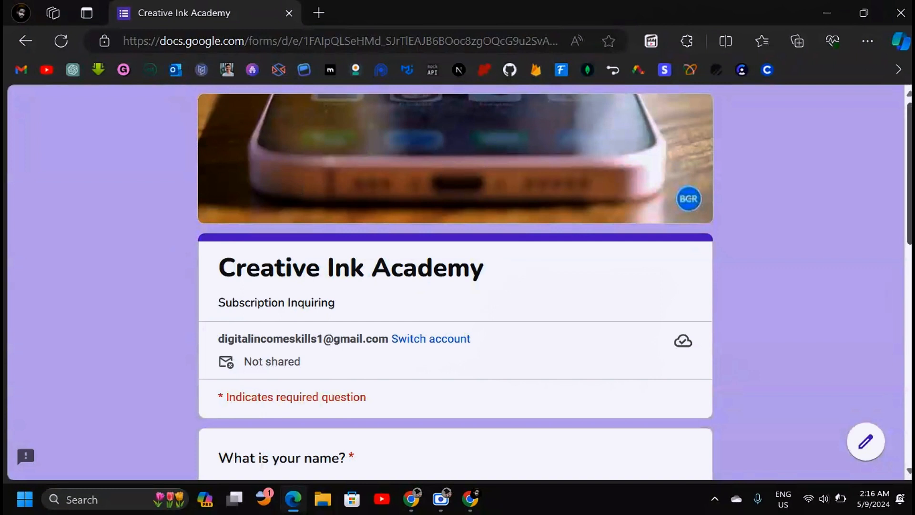
{"action": "scroll", "coordinate": [909, 203], "scroll_direction": "down", "scroll_amount": 4}
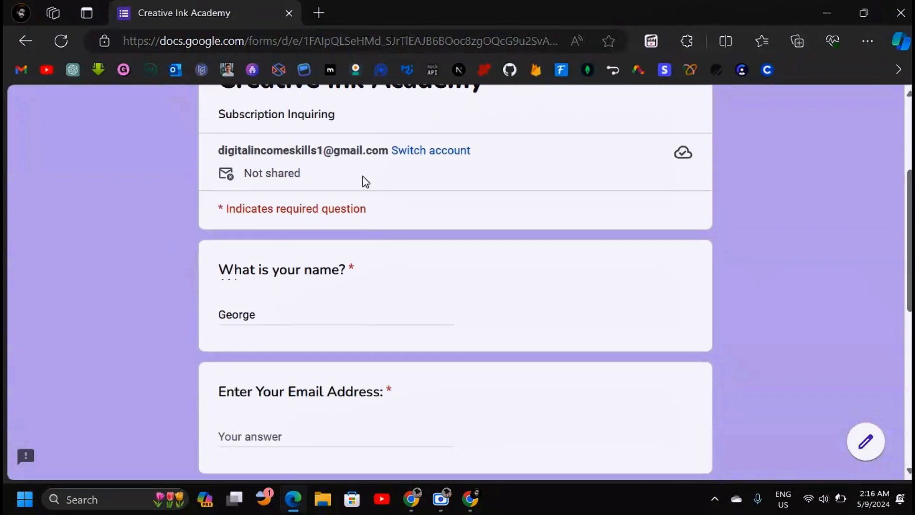
{"action": "right_click", "coordinate": [455, 374]}
{"action": "left_click", "coordinate": [533, 187]}
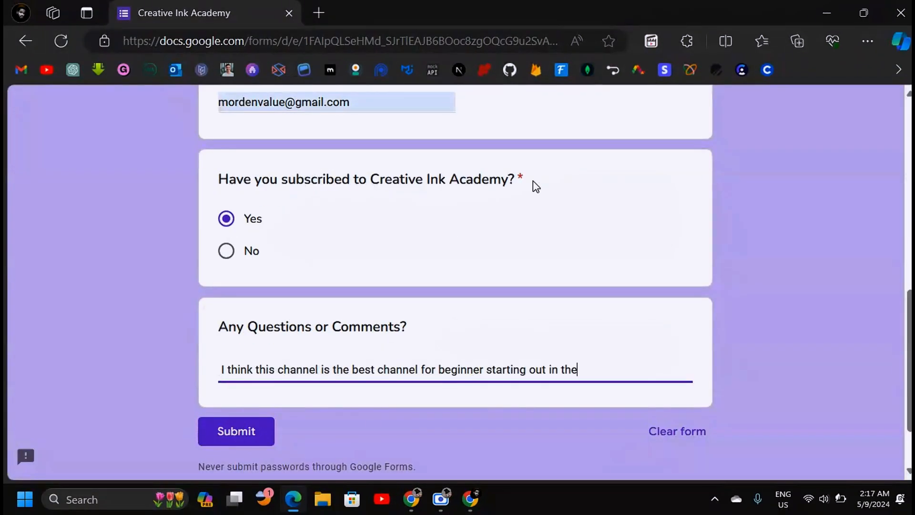
{"action": "scroll", "coordinate": [456, 286], "scroll_direction": "up", "scroll_amount": 3}
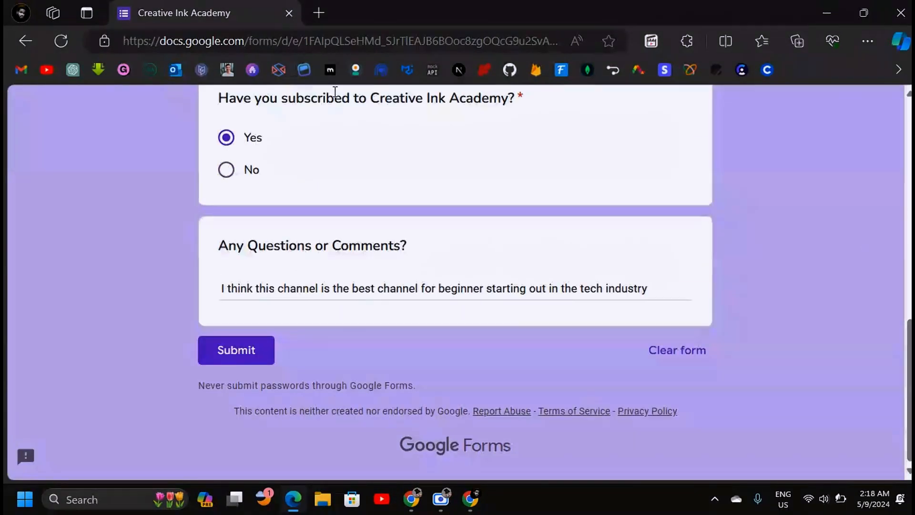
{"action": "left_click", "coordinate": [234, 354]}
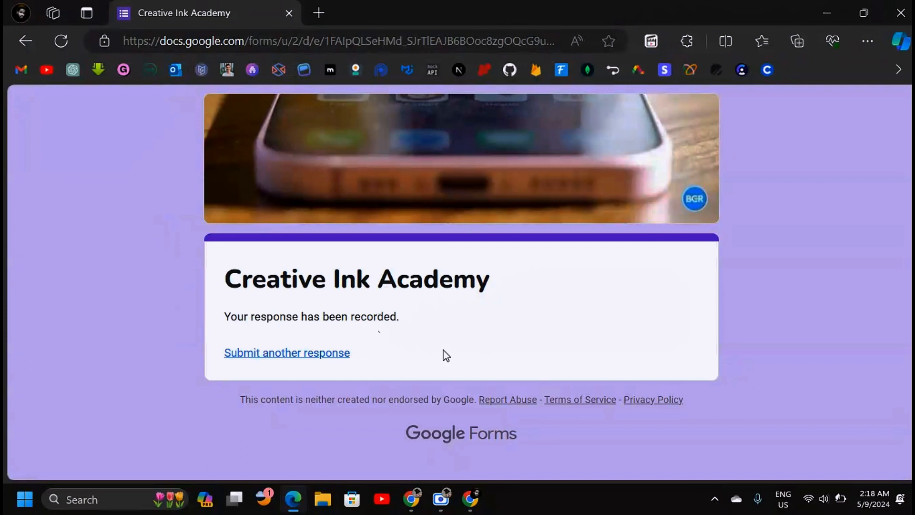
{"action": "left_click", "coordinate": [470, 498]}
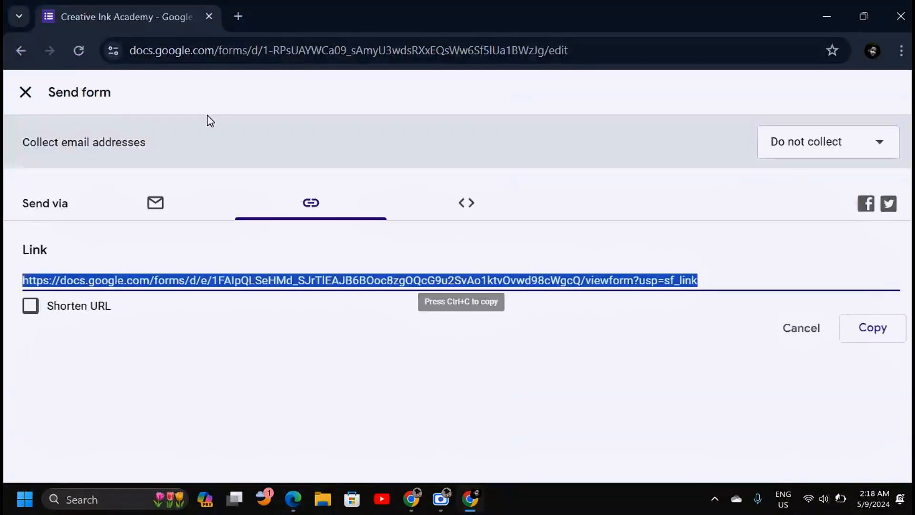
Close the Send form dialog and scroll through the Responses Summary of the 1 recorded response
{"action": "left_click", "coordinate": [24, 92]}
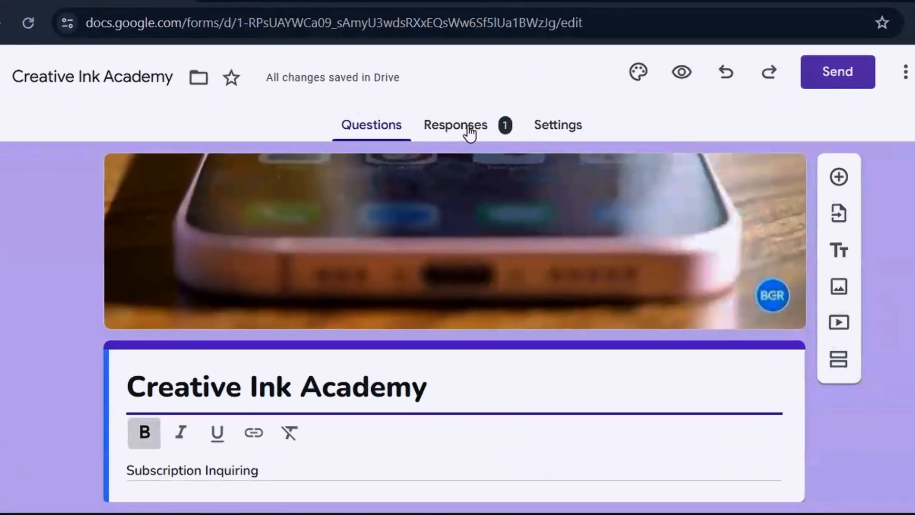
{"action": "left_click", "coordinate": [478, 122]}
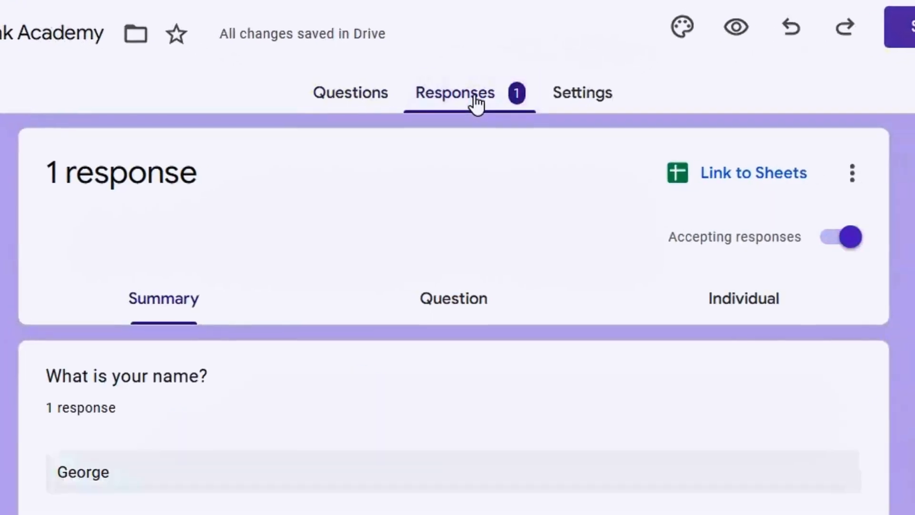
{"action": "scroll", "coordinate": [453, 334], "scroll_direction": "down", "scroll_amount": 2}
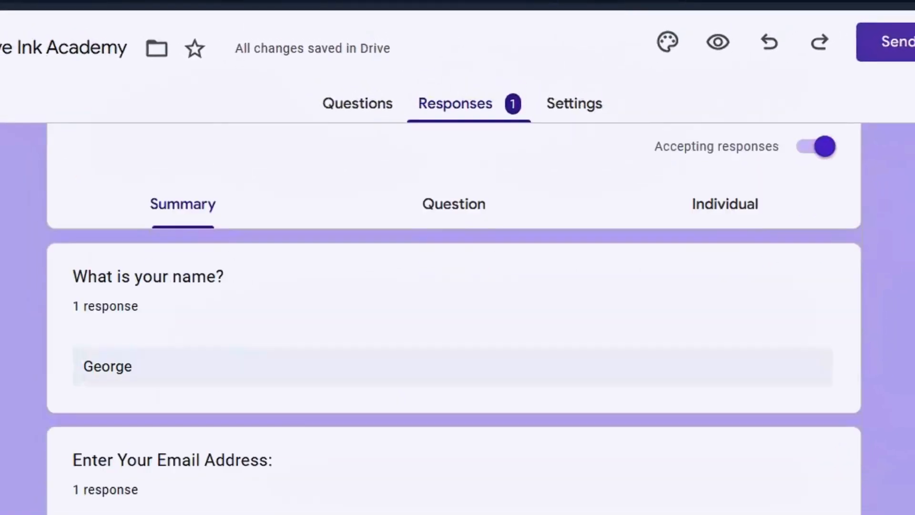
{"action": "scroll", "coordinate": [454, 333], "scroll_direction": "down", "scroll_amount": 3}
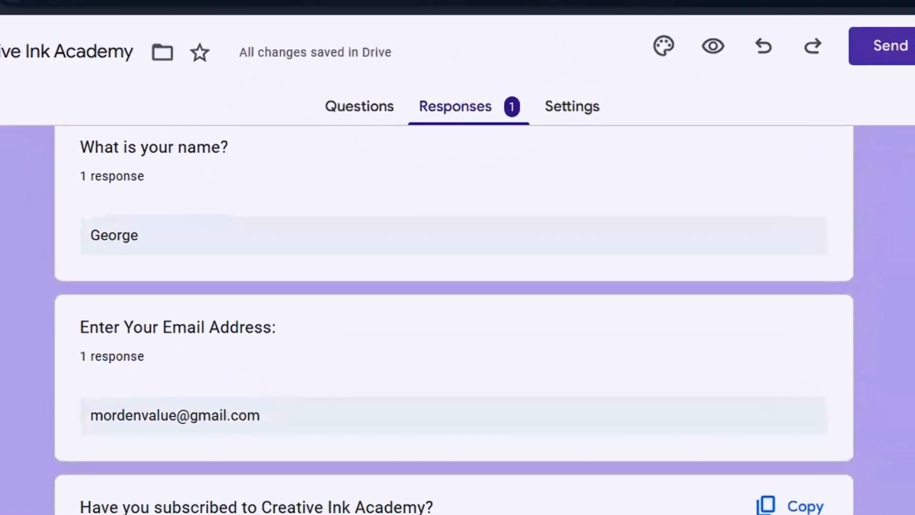
{"action": "scroll", "coordinate": [82, 239], "scroll_direction": "up", "scroll_amount": 5}
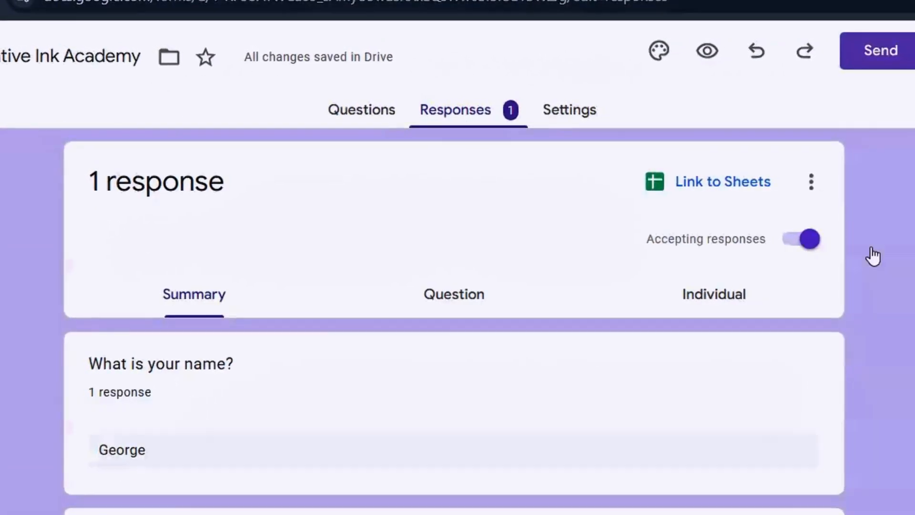
{"action": "scroll", "coordinate": [482, 113], "scroll_direction": "down", "scroll_amount": 10}
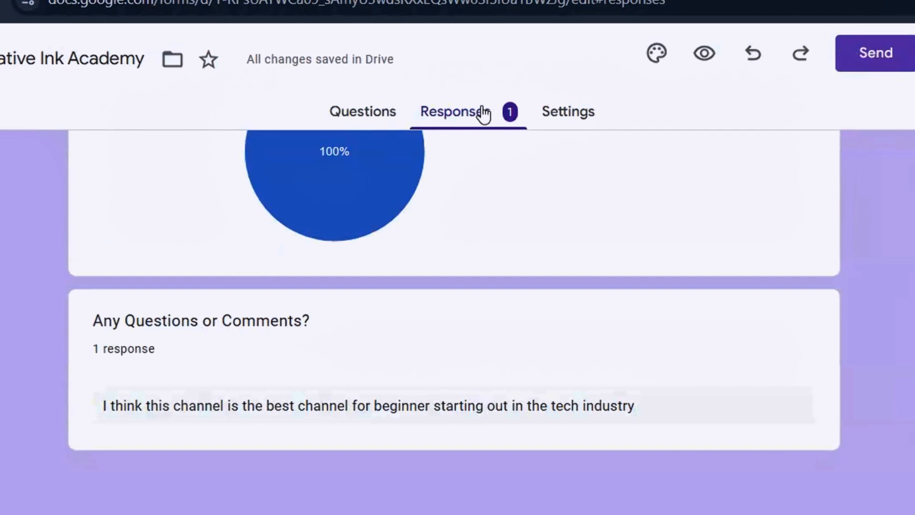
{"action": "scroll", "coordinate": [865, 136], "scroll_direction": "up", "scroll_amount": 10}
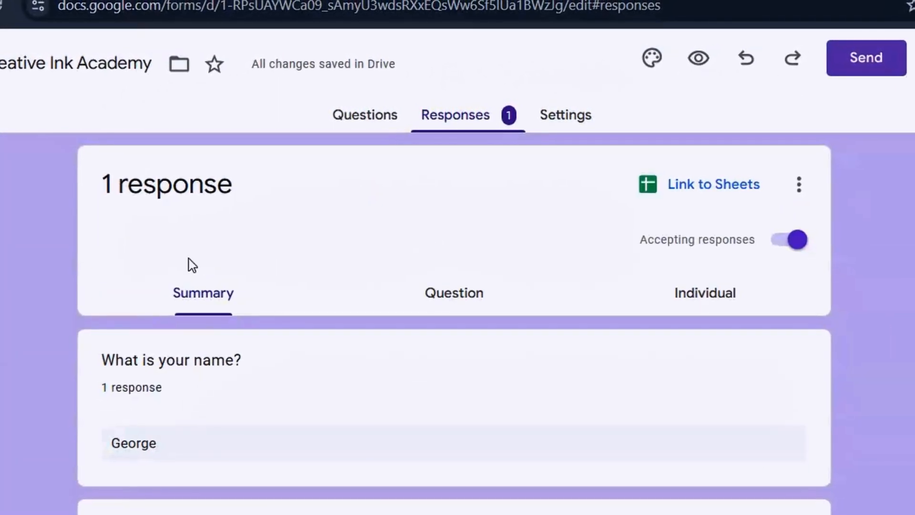
{"action": "scroll", "coordinate": [295, 340], "scroll_direction": "down", "scroll_amount": 10}
{"action": "scroll", "coordinate": [296, 340], "scroll_direction": "up", "scroll_amount": 10}
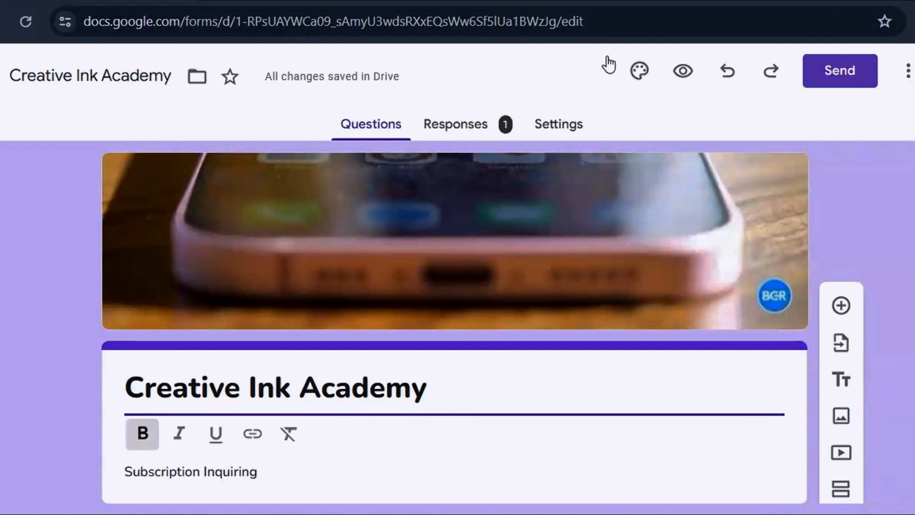
{"action": "left_click", "coordinate": [470, 124]}
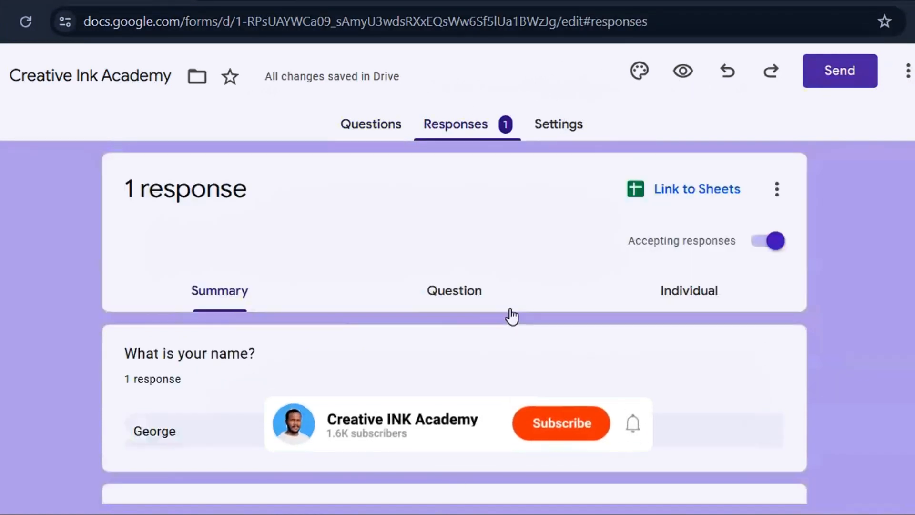